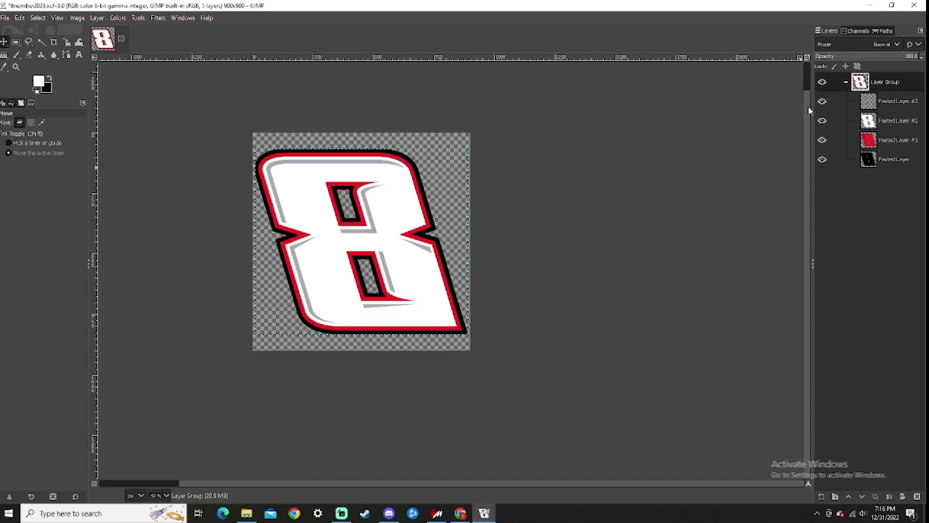
scroll(371, 212, up, 1)
scroll(371, 212, up, 1)
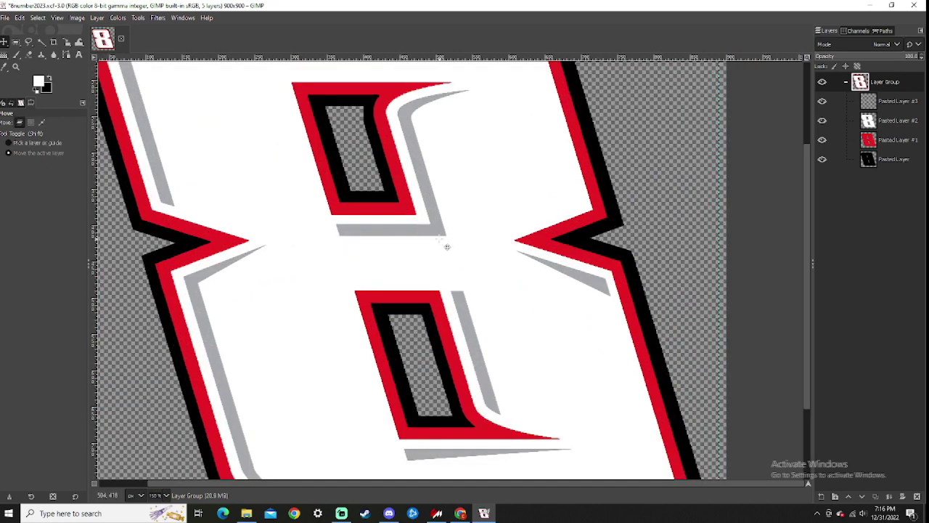
scroll(435, 239, up, 1)
Step: Hide the grey shading layer, Pasted Layer #3
click(821, 101)
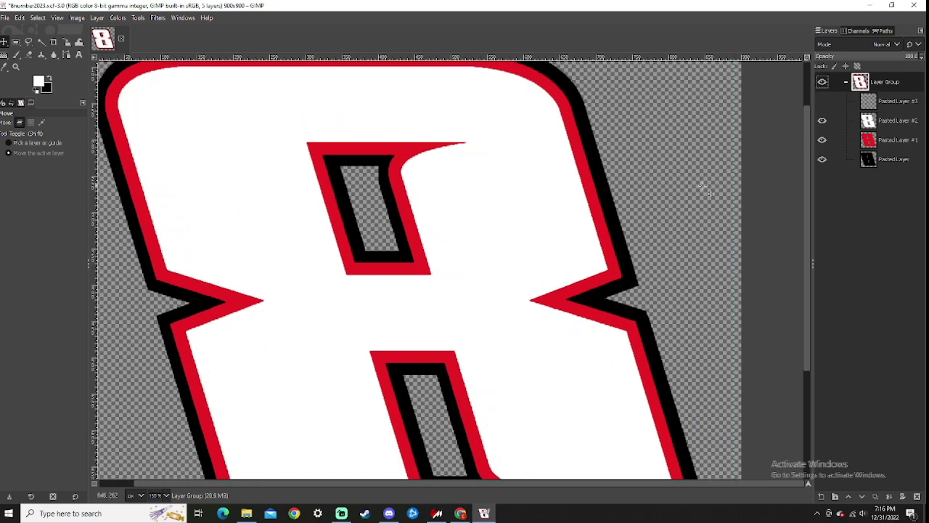
scroll(475, 328, down, 3)
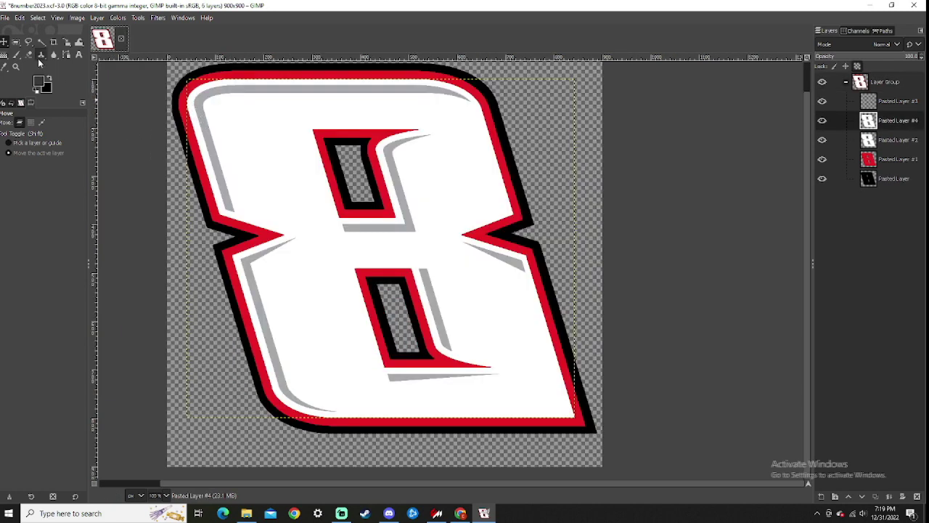
Step: Choose the linear Gradient tool and delete the extra Pasted Layer #4
key(g)
click(56, 186)
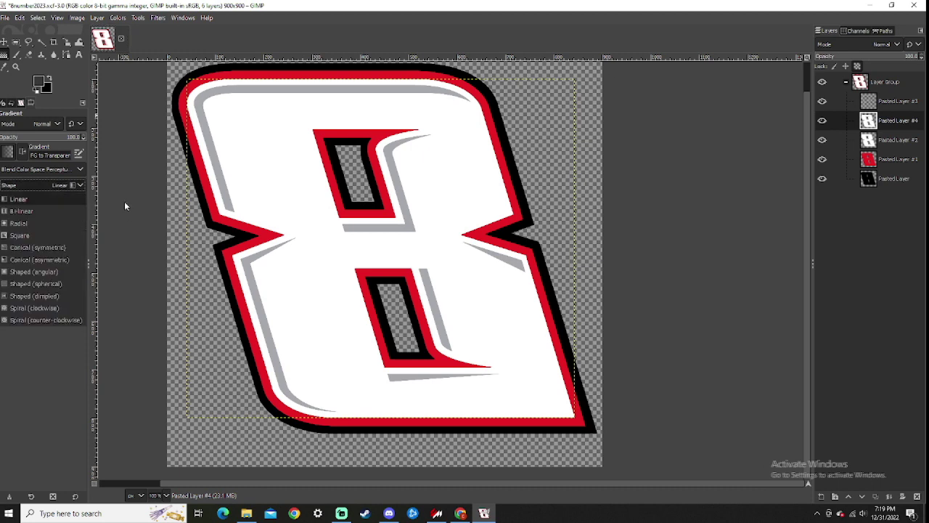
click(410, 278)
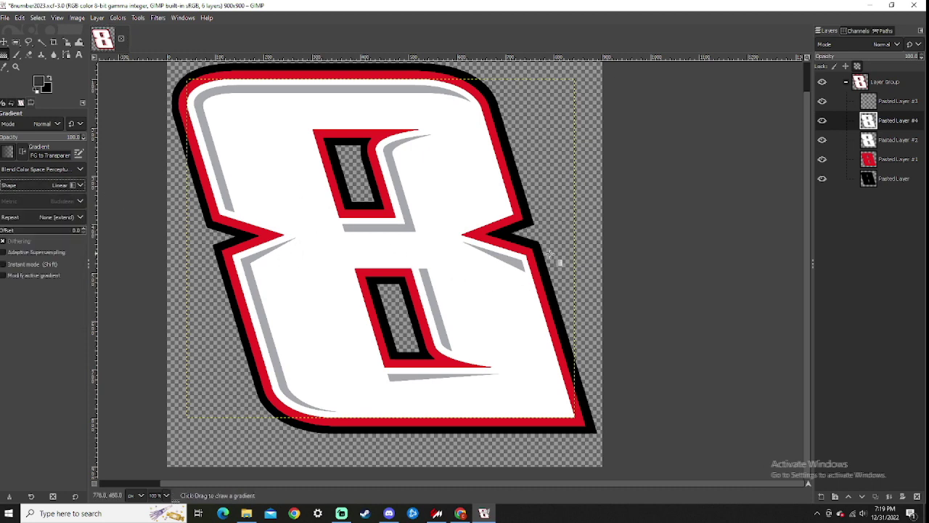
click(917, 498)
scroll(410, 291, up, 1)
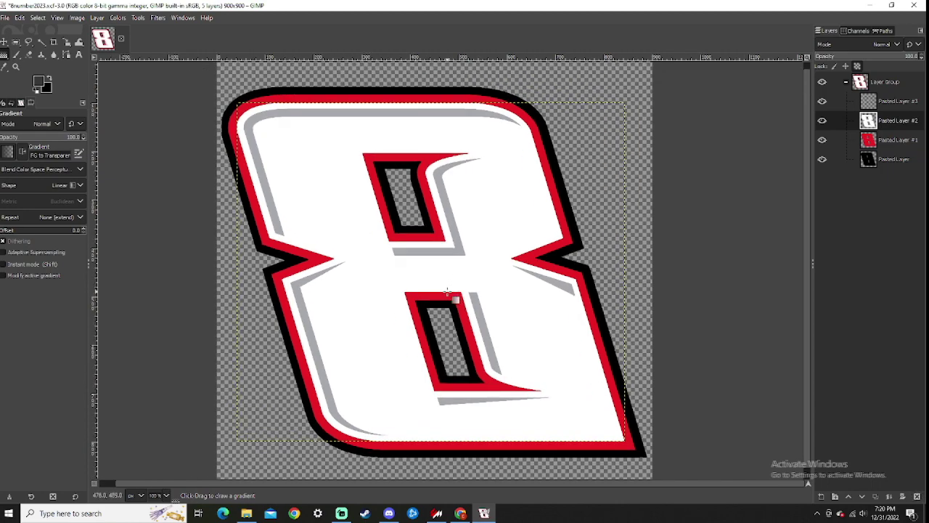
scroll(442, 307, up, 1)
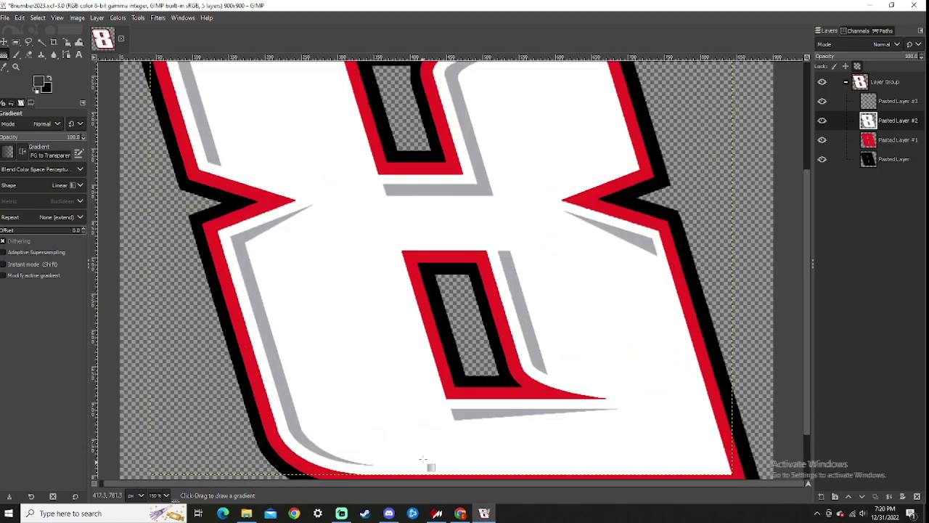
scroll(392, 424, down, 1)
scroll(392, 424, down, 3)
scroll(377, 361, up, 1)
Step: Draw a dark fade up from the 8's bottom edge and stretch it higher
drag(378, 361, 384, 280)
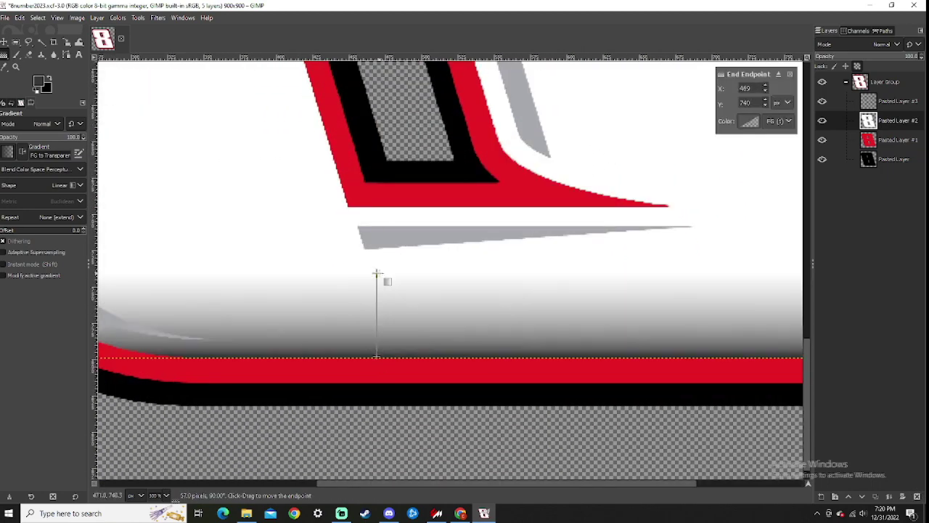
scroll(385, 290, down, 2)
scroll(404, 353, up, 1)
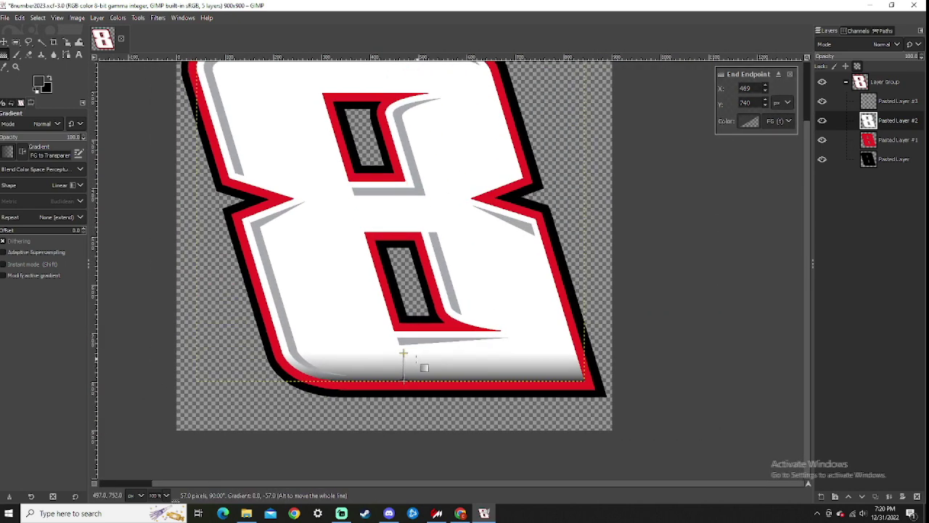
click(41, 81)
key(Escape)
scroll(404, 353, up, 1)
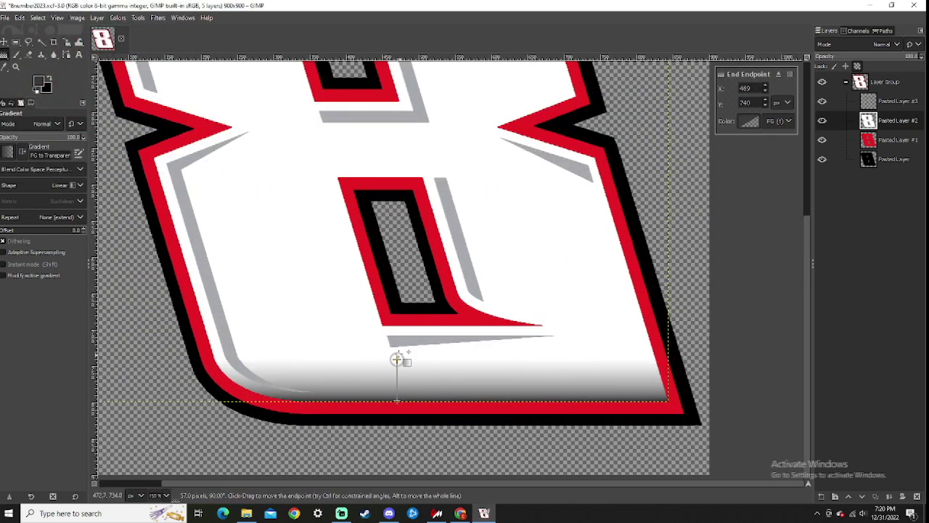
drag(405, 357, 398, 283)
scroll(474, 225, down, 2)
scroll(475, 225, up, 1)
scroll(475, 225, up, 1)
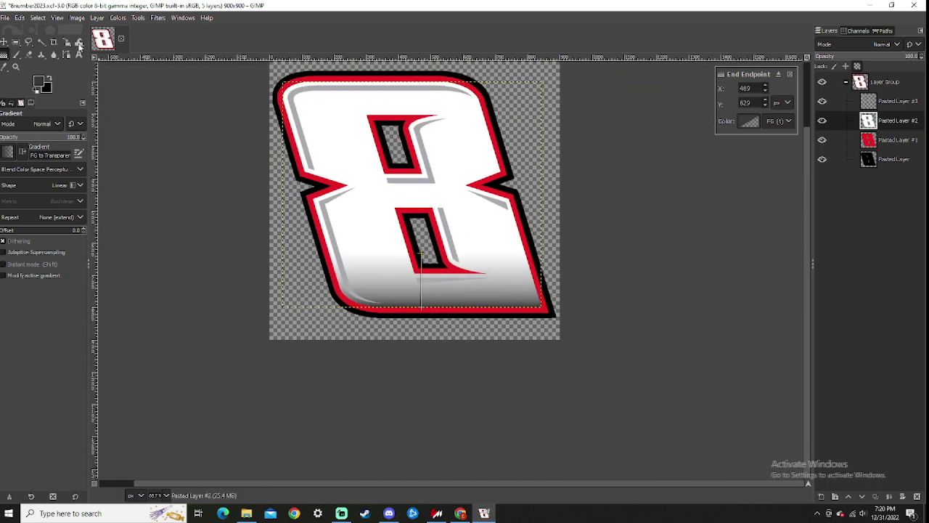
Step: Redraw the fade upward from the 8's bottom edge, extend it, and commit it
click(6, 42)
scroll(399, 254, up, 3)
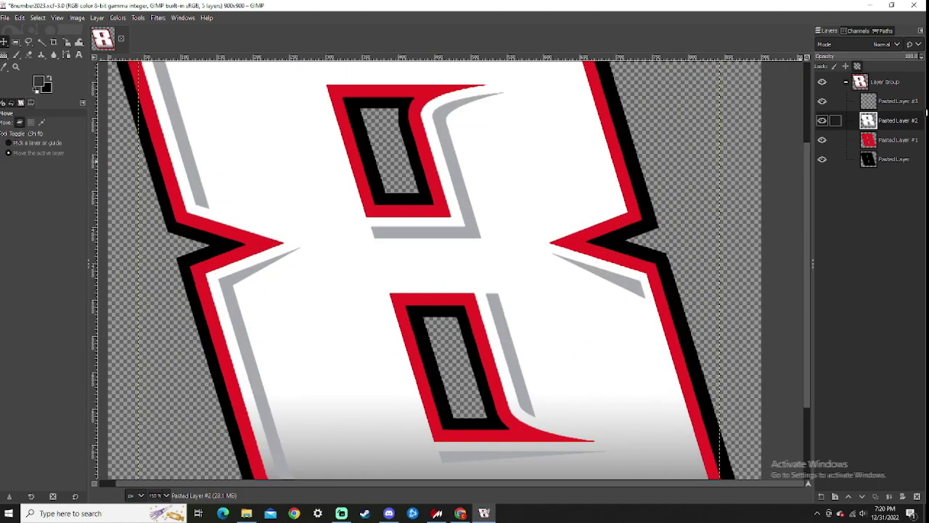
scroll(407, 197, down, 4)
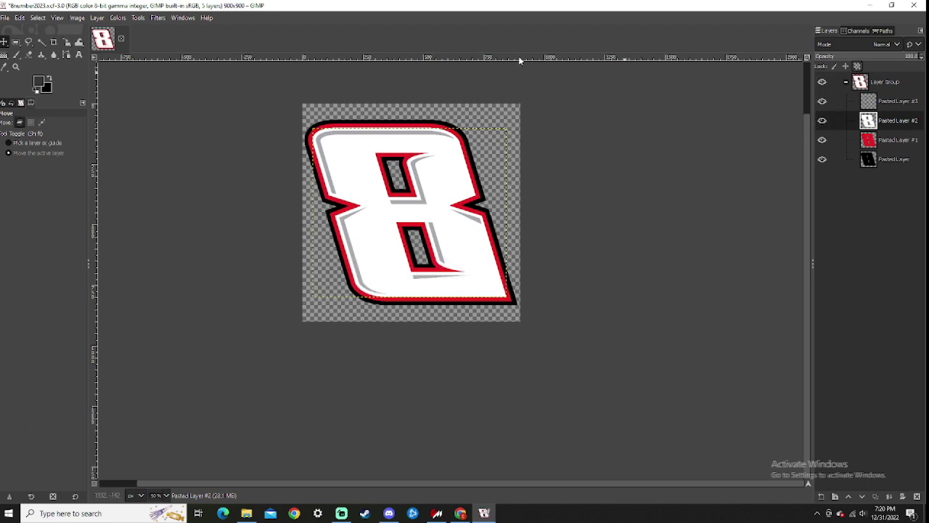
click(16, 65)
scroll(407, 254, up, 4)
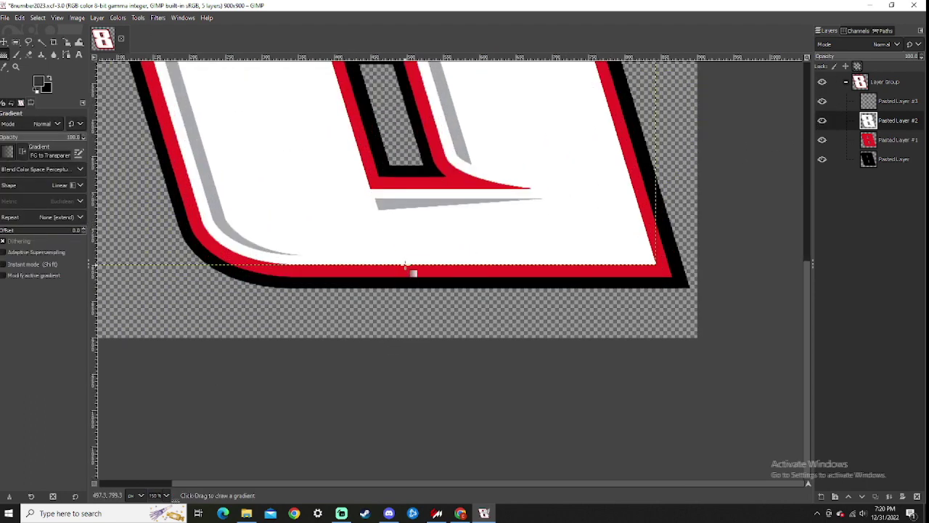
drag(405, 265, 405, 145)
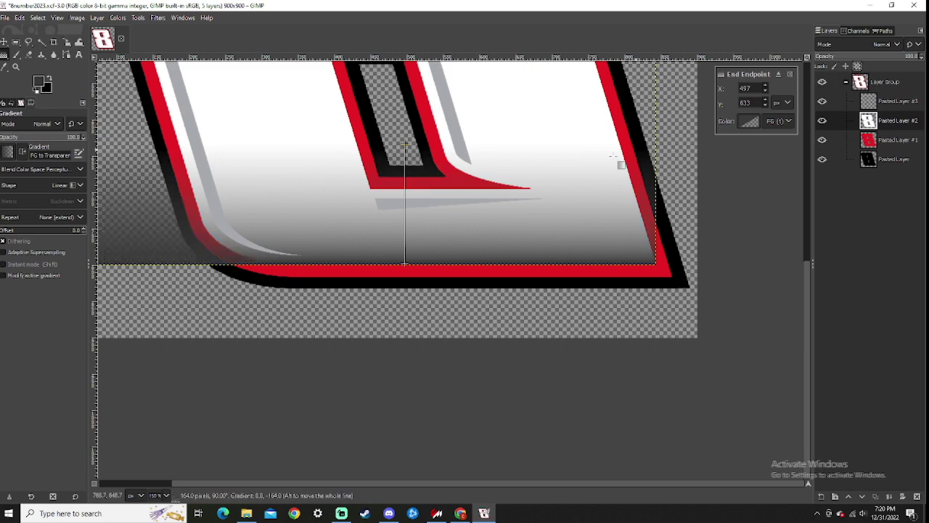
scroll(450, 193, down, 3)
scroll(414, 254, up, 3)
scroll(413, 243, up, 2)
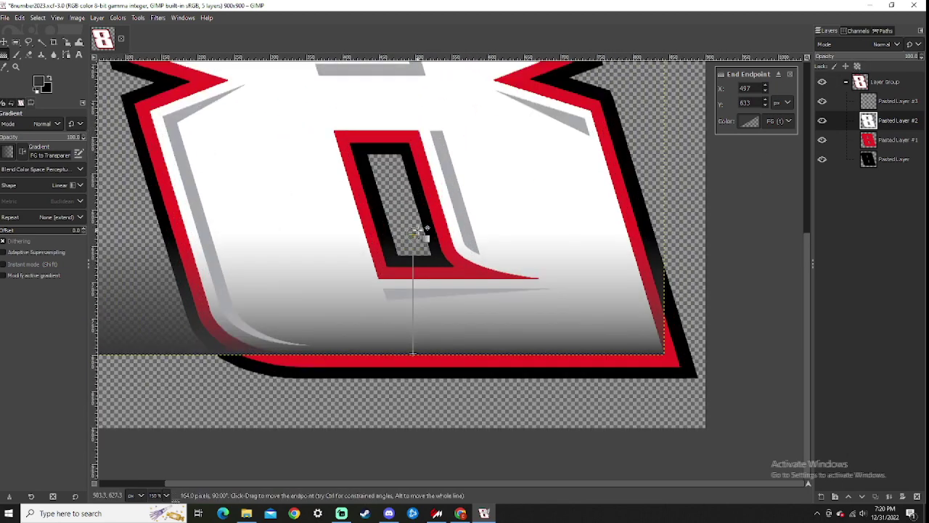
drag(414, 247, 417, 101)
scroll(417, 130, down, 2)
click(4, 42)
Step: Hide the red outline, black outline and grey shading layers; select the black outline
click(822, 140)
click(822, 159)
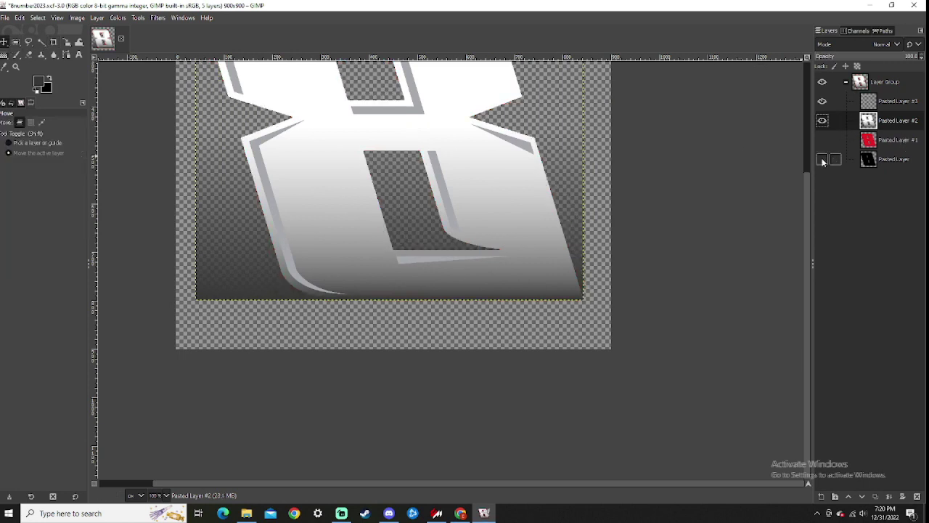
click(821, 101)
click(869, 160)
scroll(543, 233, up, 3)
Step: Undo the fade and paste a floating copy of the white 8
key(ctrl+z)
key(ctrl+z)
key(ctrl+z)
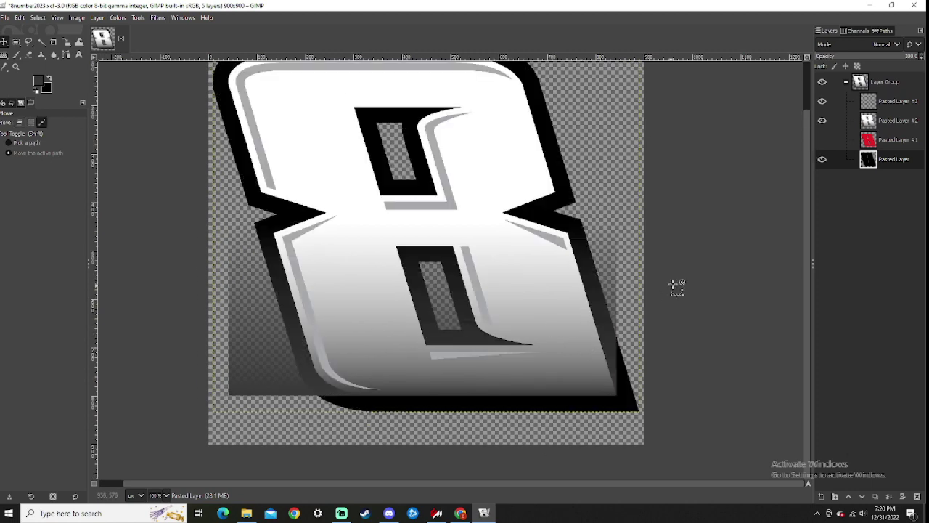
key(ctrl+z)
key(ctrl+v)
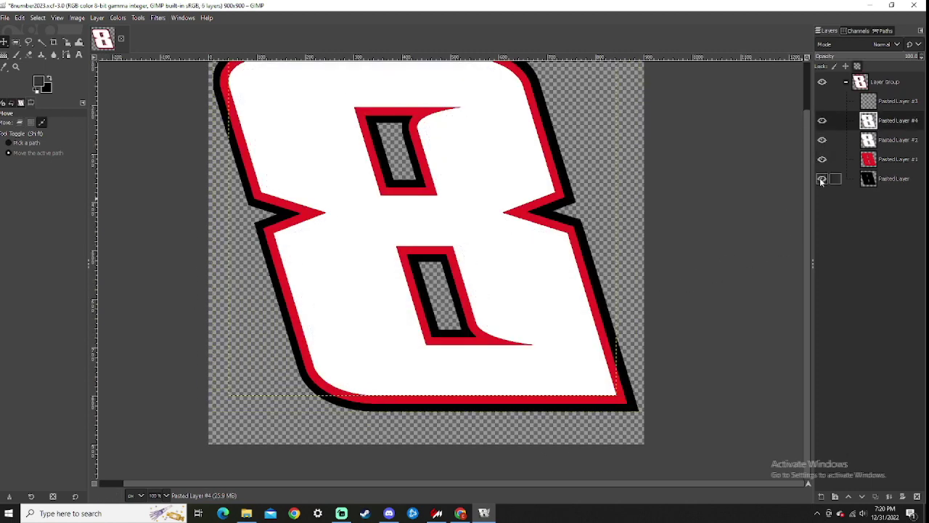
key(ctrl+v)
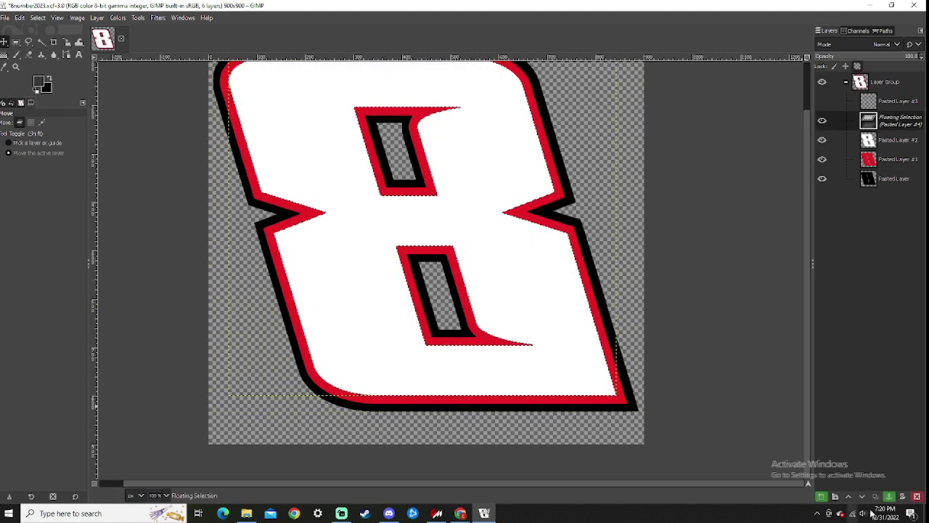
Step: Anchor the floating copy and draw a dark gradient up across the lower 8
click(916, 496)
scroll(435, 254, down, 2)
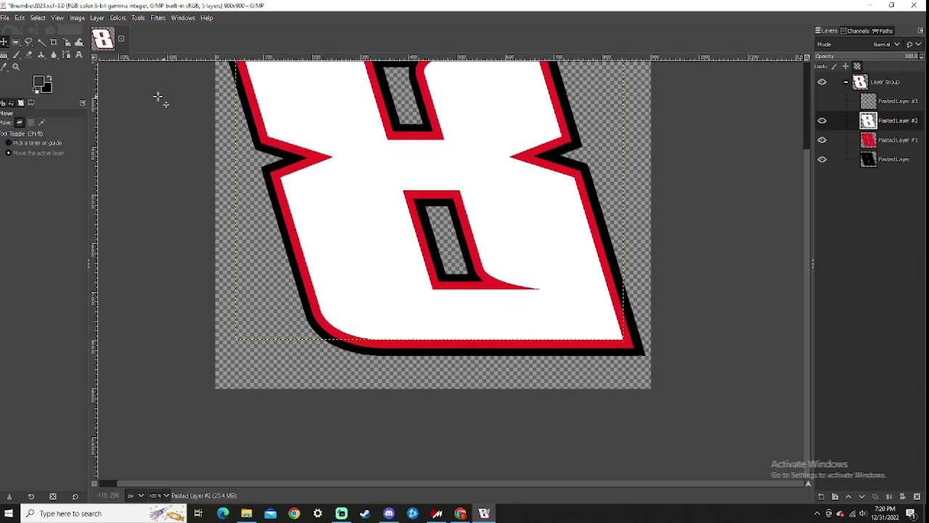
key(g)
scroll(434, 361, up, 5)
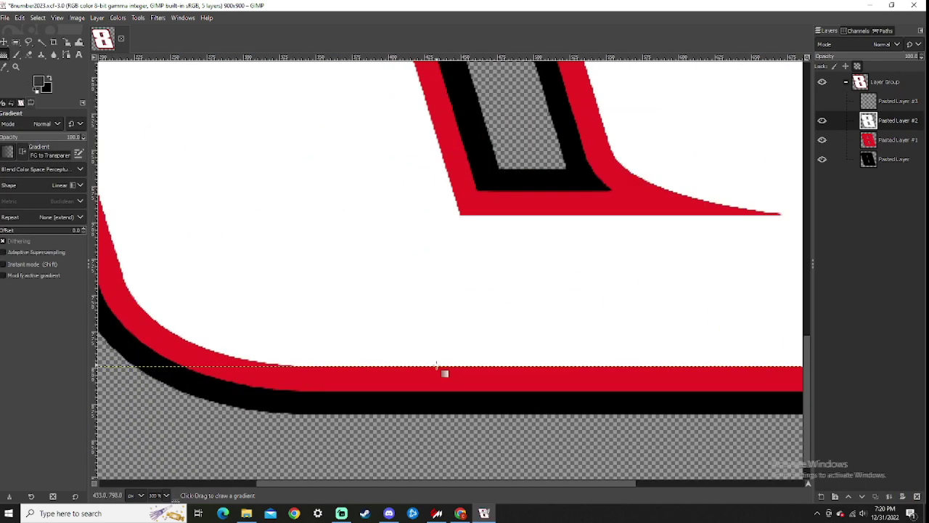
drag(438, 366, 438, 211)
scroll(438, 210, down, 5)
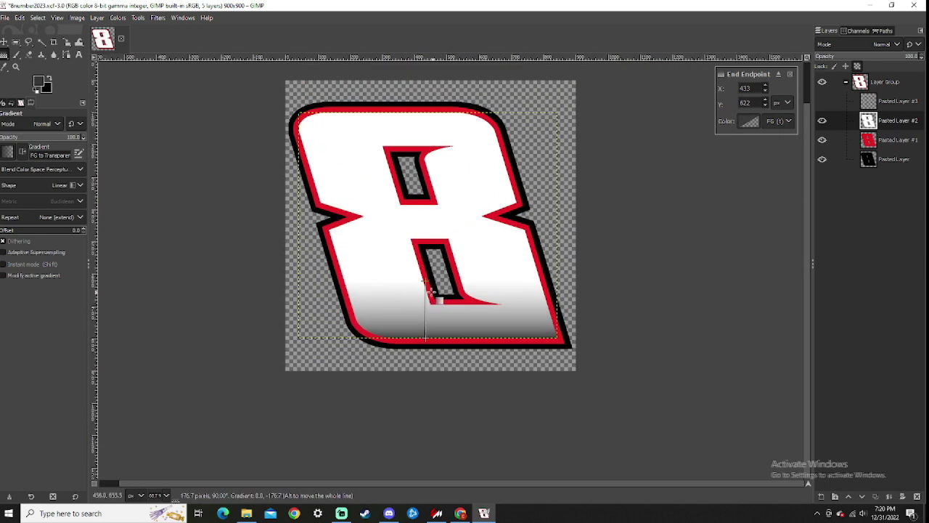
scroll(429, 290, up, 3)
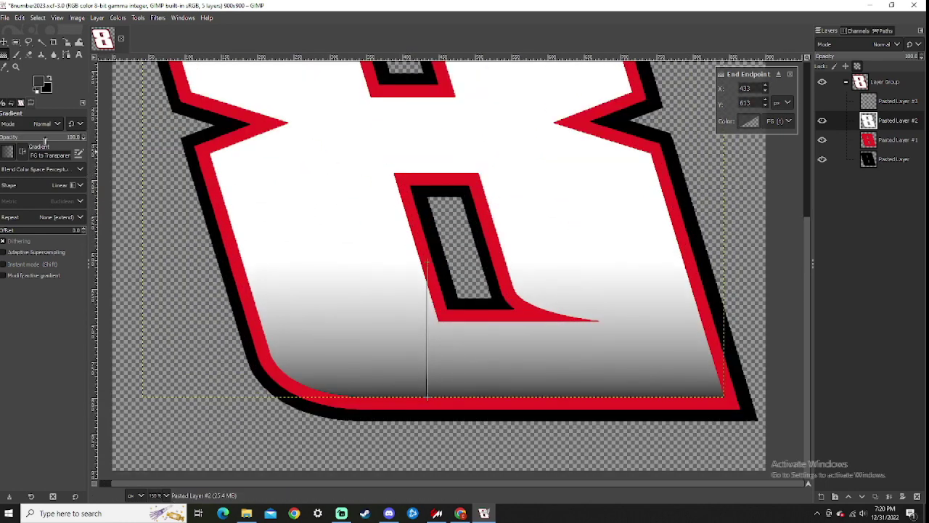
click(5, 42)
scroll(23, 85, down, 5)
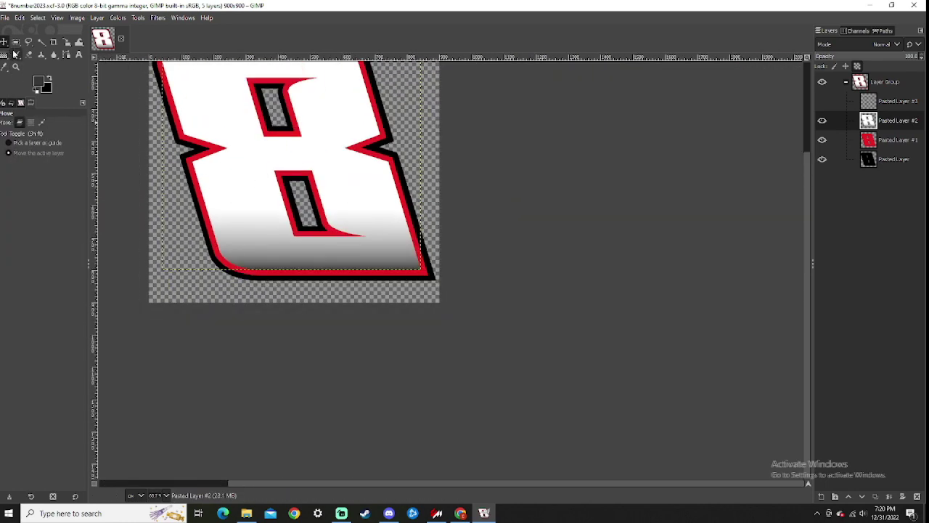
click(15, 55)
scroll(145, 203, up, 1)
Step: Switch the gradient shape to bi-linear and draw a mirrored shading band across the 8
click(76, 186)
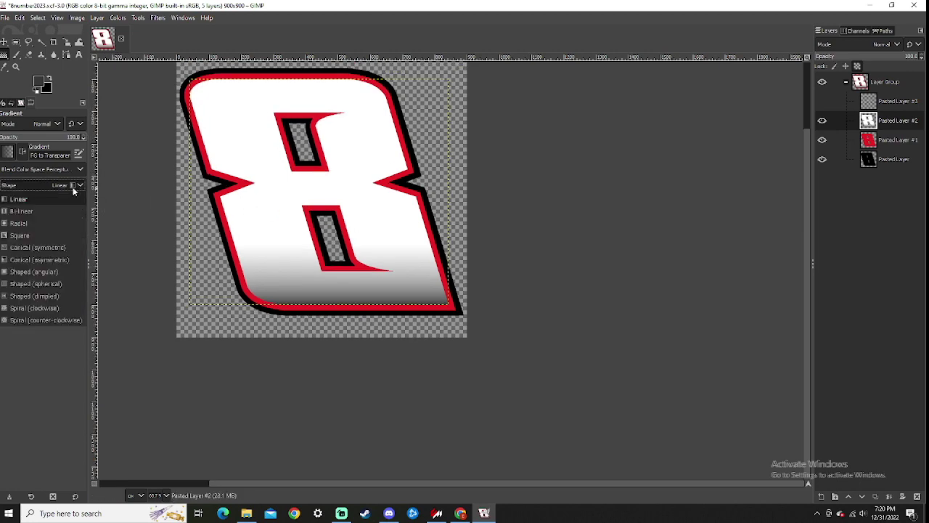
click(60, 211)
scroll(318, 240, up, 1)
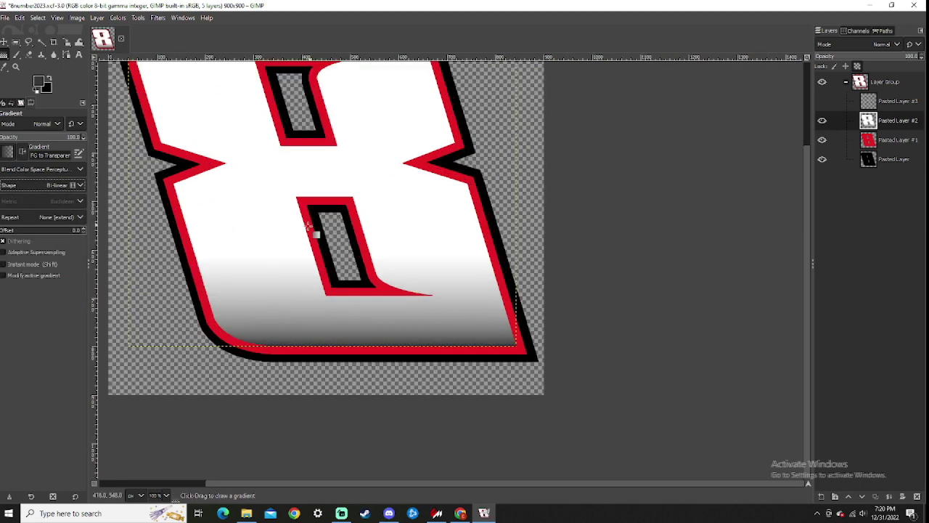
scroll(318, 240, up, 1)
scroll(318, 240, up, 1)
drag(318, 240, 319, 395)
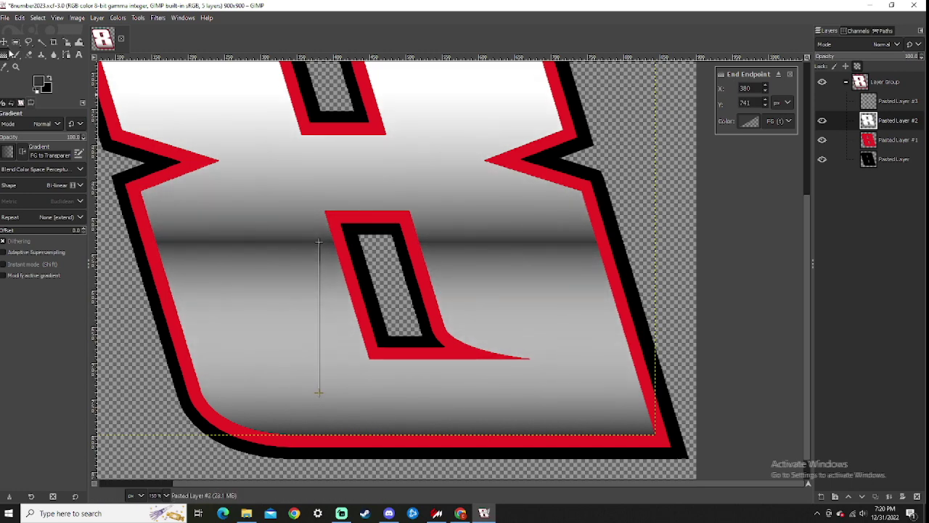
scroll(428, 312, down, 3)
scroll(392, 293, up, 3)
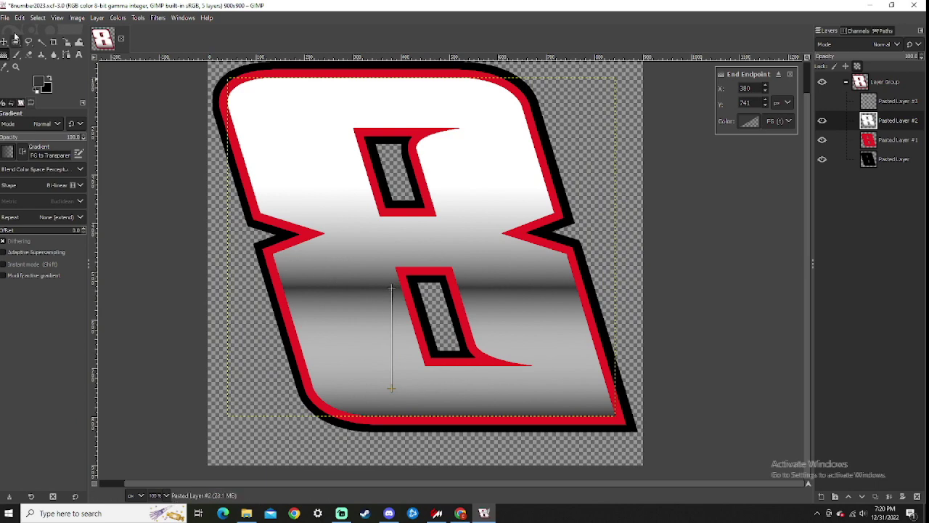
Step: Redraw a vertical gradient across the 8's middle, lengthen it, and commit it
key(o)
scroll(357, 290, up, 3)
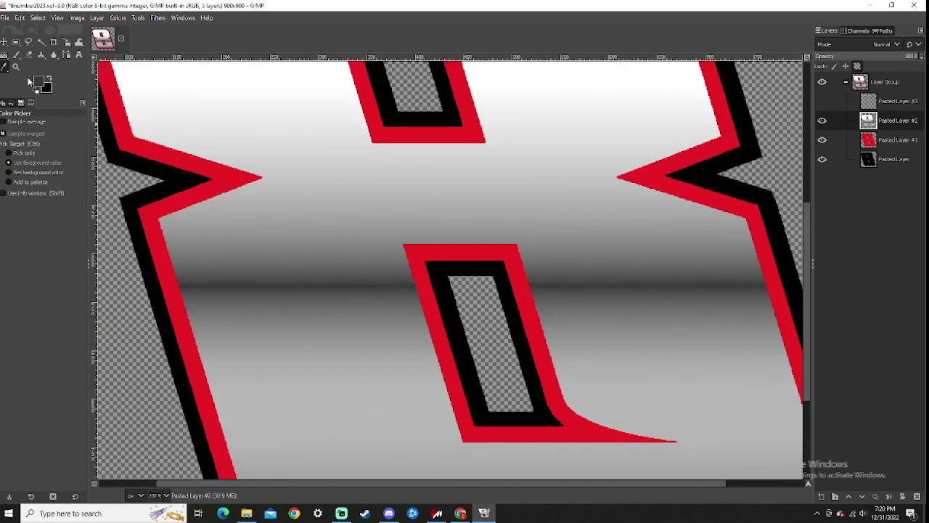
key(g)
drag(342, 284, 341, 402)
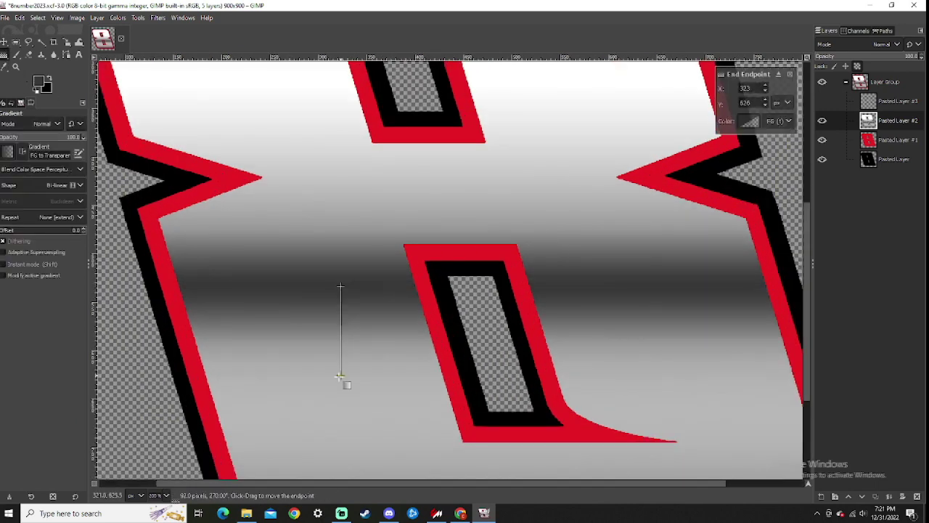
scroll(354, 347, down, 1)
scroll(354, 347, down, 1)
drag(312, 335, 313, 336)
scroll(313, 338, down, 1)
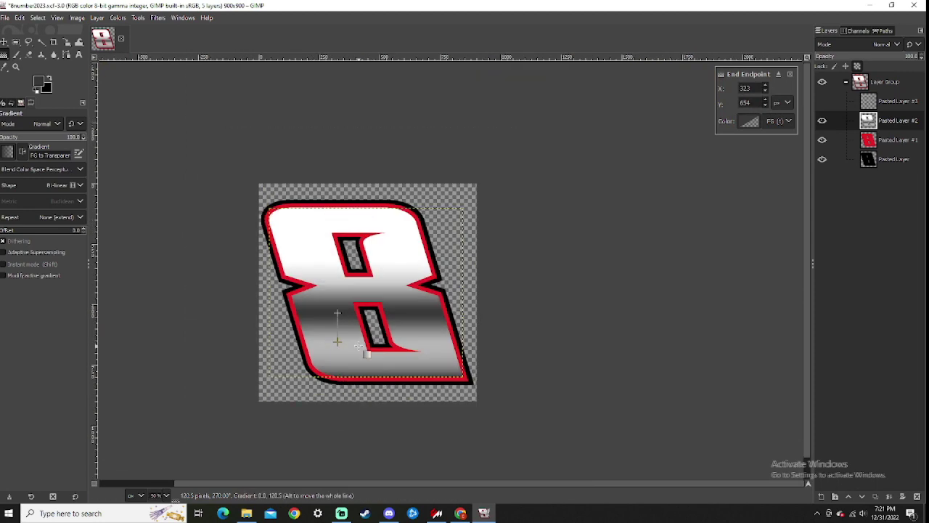
click(9, 42)
scroll(337, 312, down, 2)
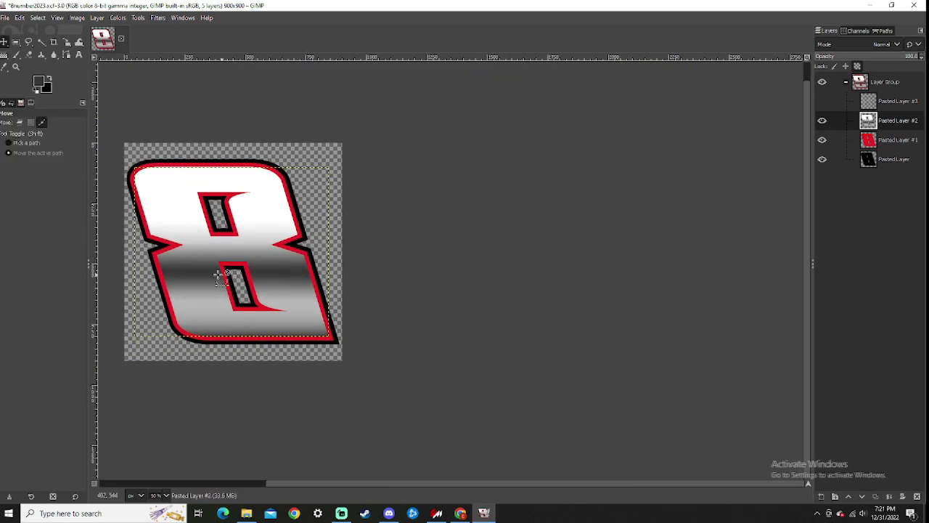
scroll(239, 242, right, 2)
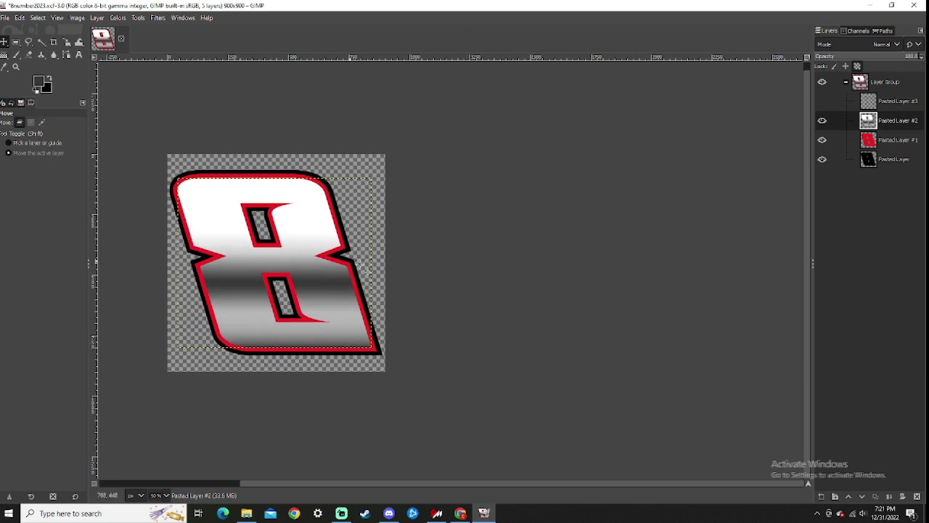
scroll(436, 283, down, 1)
scroll(508, 291, left, 1)
Step: Draw a gradient from the top of the 8 into its lower half and commit it
click(29, 56)
scroll(362, 254, left, 3)
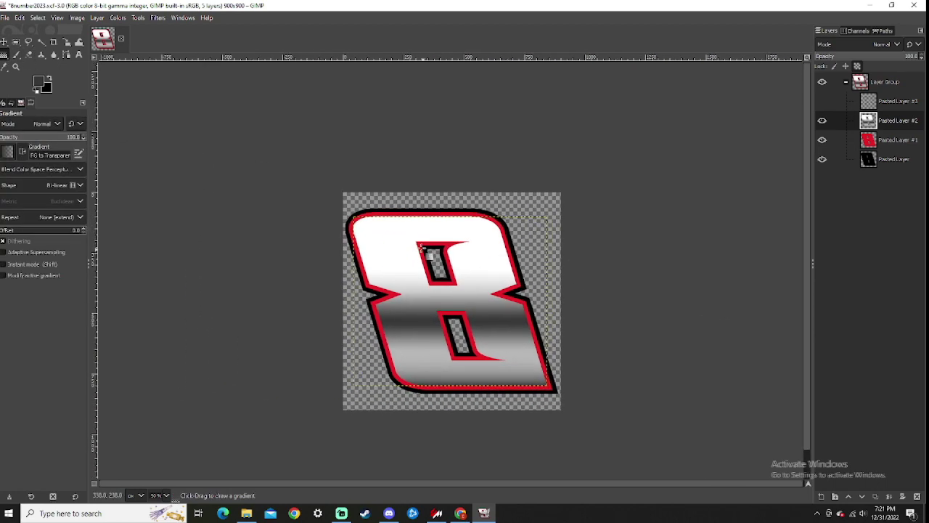
scroll(429, 247, up, 2)
drag(440, 270, 436, 356)
scroll(435, 355, down, 2)
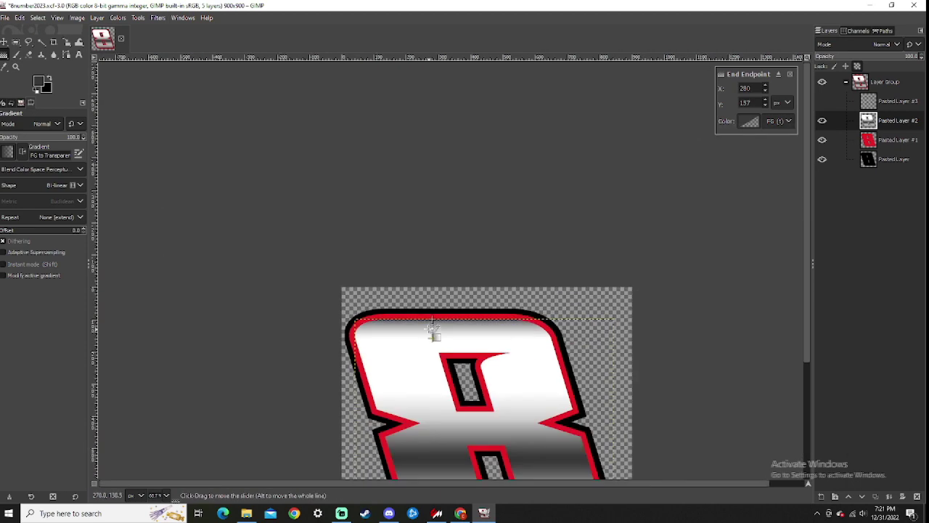
scroll(407, 291, down, 1)
drag(392, 286, 397, 384)
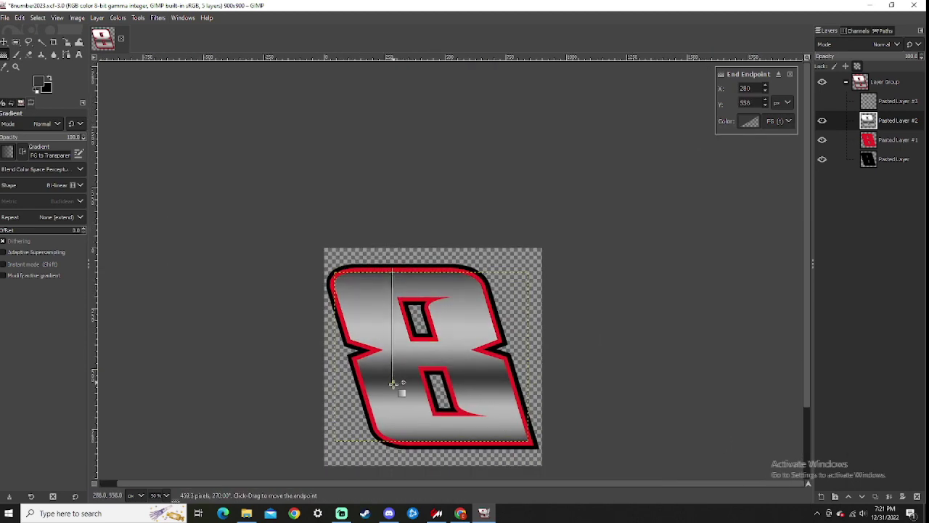
scroll(398, 384, down, 2)
scroll(397, 385, right, 1)
scroll(361, 298, left, 2)
scroll(361, 297, up, 1)
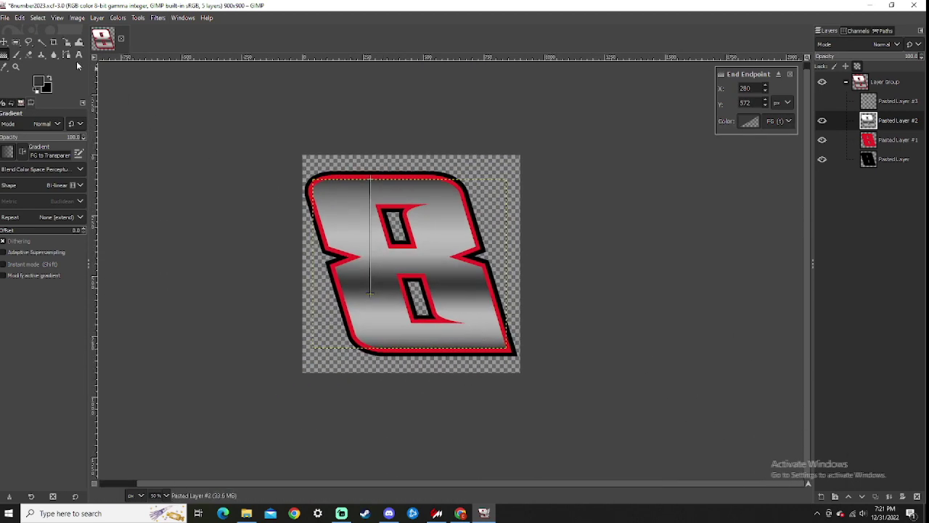
click(2, 42)
scroll(363, 276, right, 2)
scroll(347, 267, up, 1)
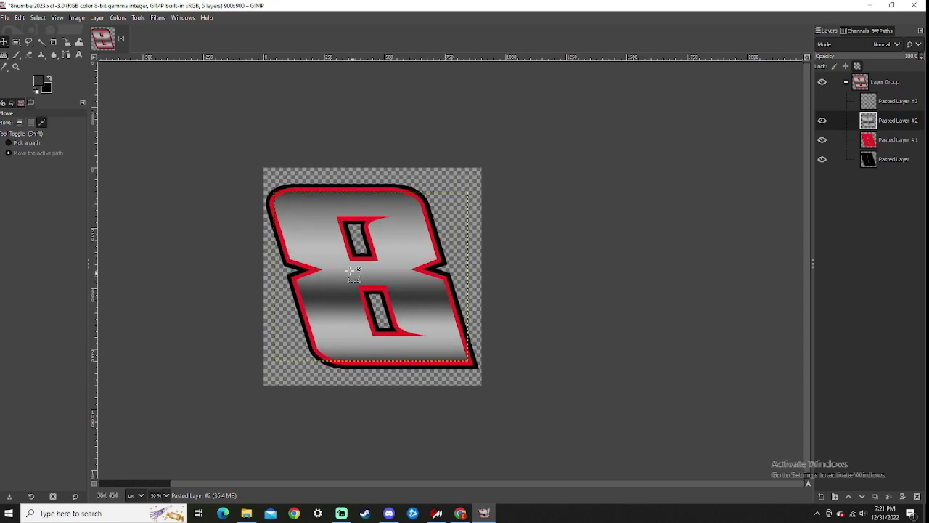
scroll(347, 267, up, 1)
Step: Draw a tighter gradient band beside the upper hole and commit it
key(g)
scroll(344, 245, up, 1)
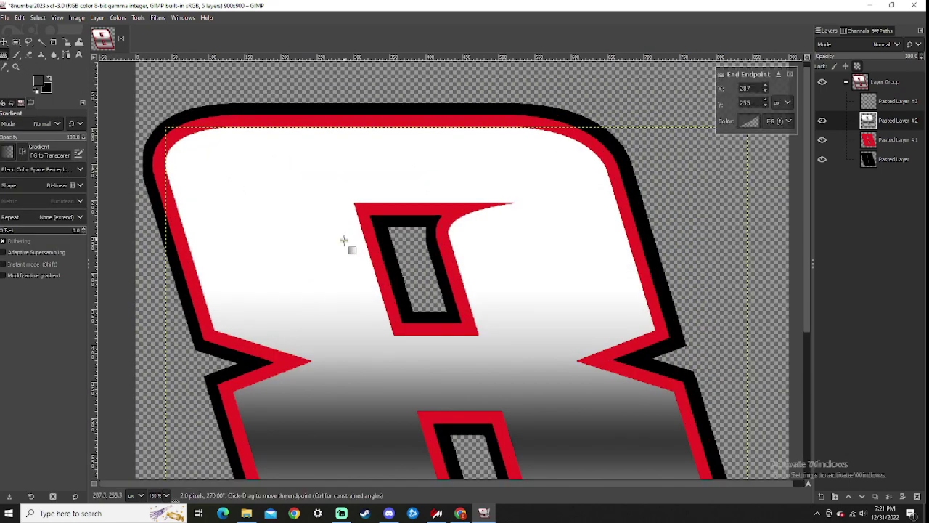
drag(344, 241, 344, 374)
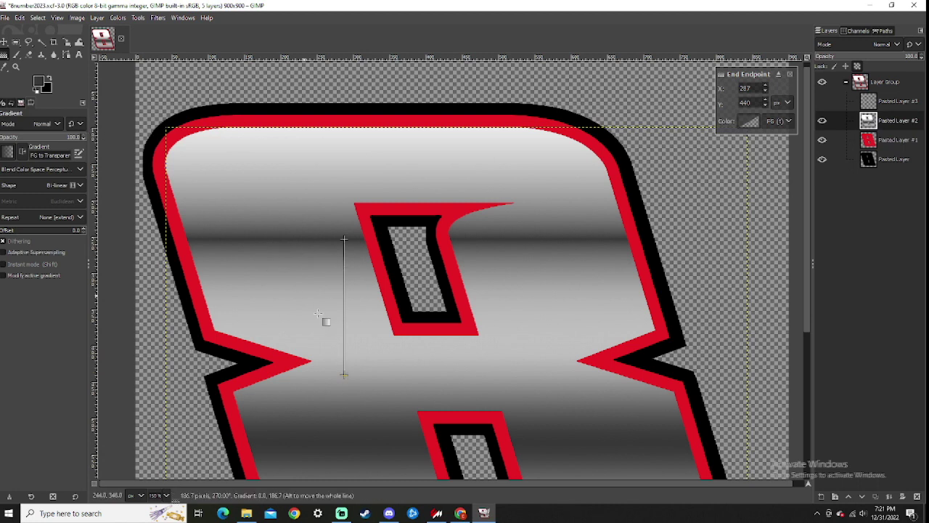
drag(344, 375, 344, 336)
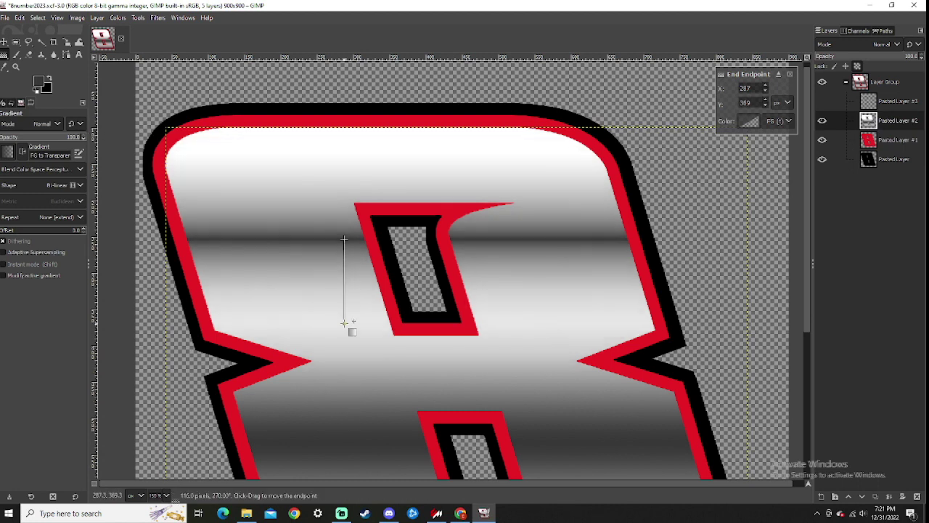
click(2, 55)
Step: Add short gradient bands near the upper hole and down from the 8's top edge
drag(332, 239, 333, 292)
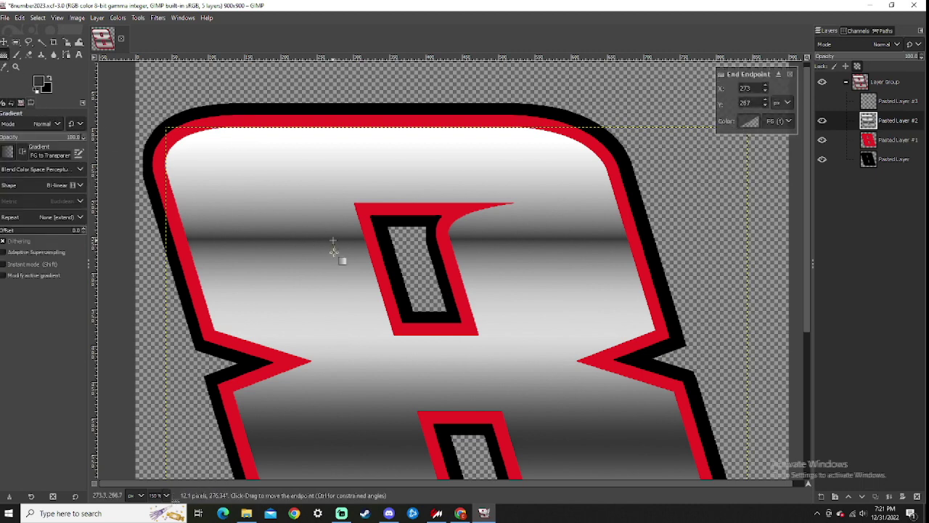
key(minus)
key(minus)
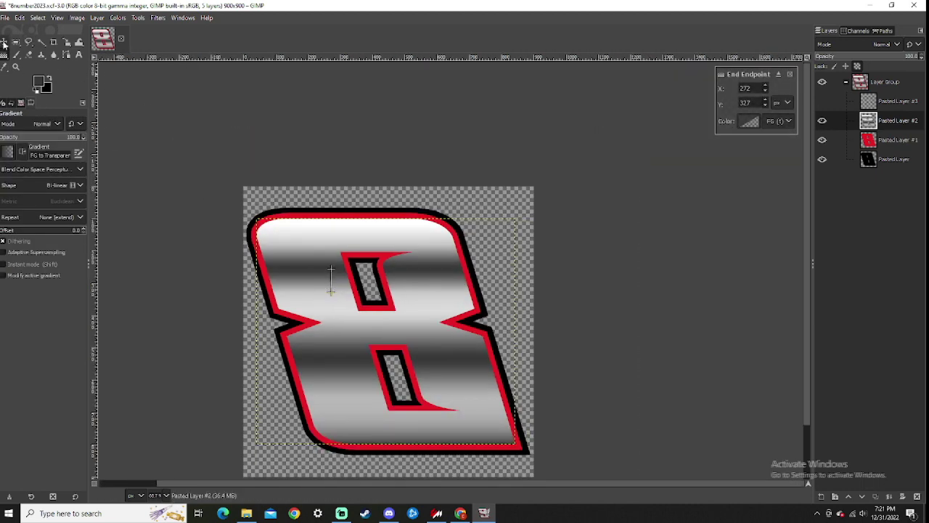
click(4, 44)
scroll(327, 290, down, 1)
scroll(327, 290, up, 1)
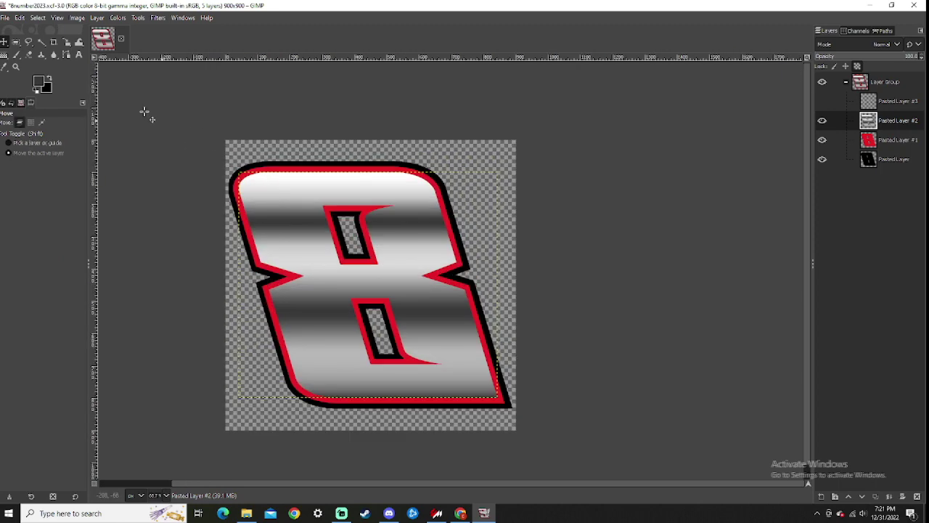
click(2, 54)
scroll(348, 182, up, 5)
drag(349, 134, 350, 239)
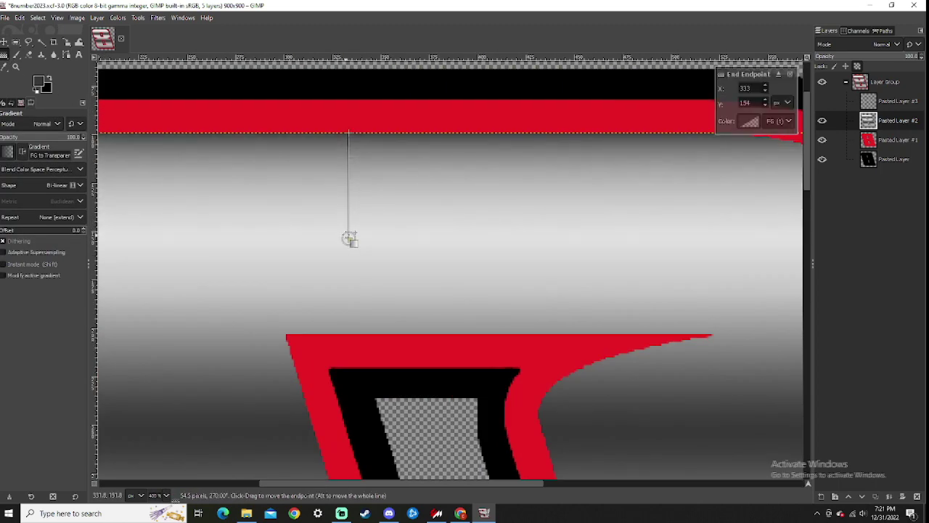
scroll(350, 238, down, 6)
click(4, 44)
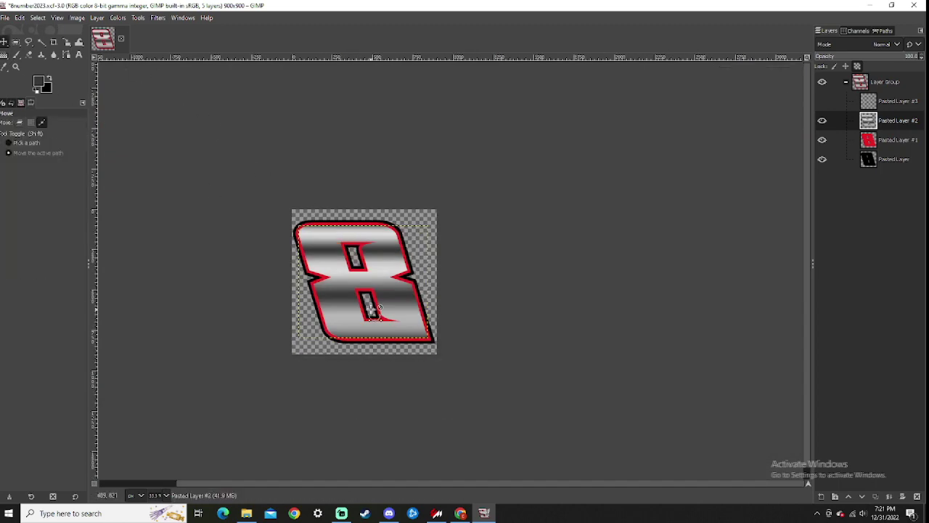
scroll(377, 314, up, 1)
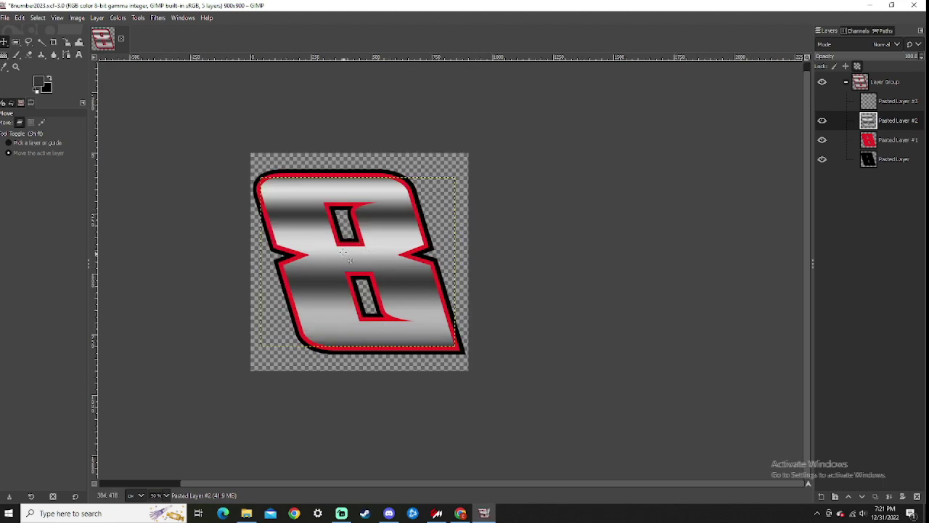
scroll(341, 250, up, 2)
scroll(341, 261, down, 2)
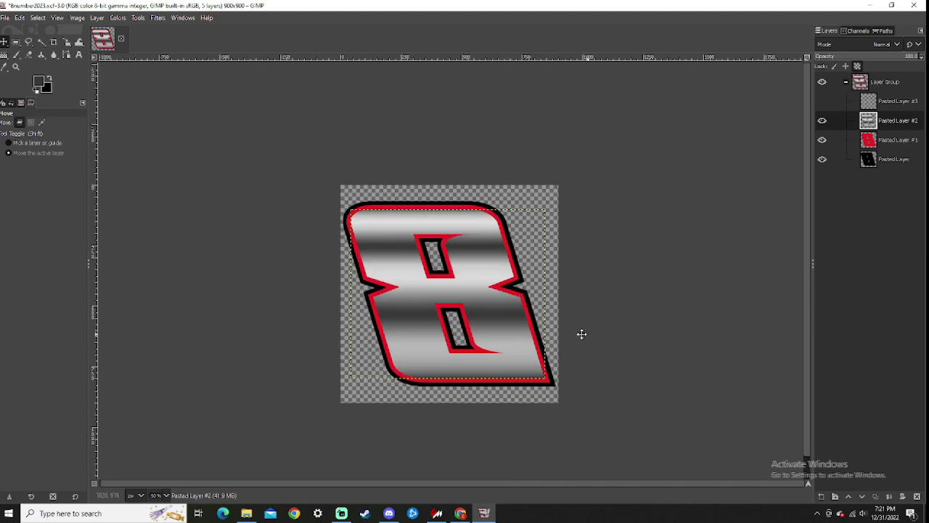
drag(569, 334, 540, 330)
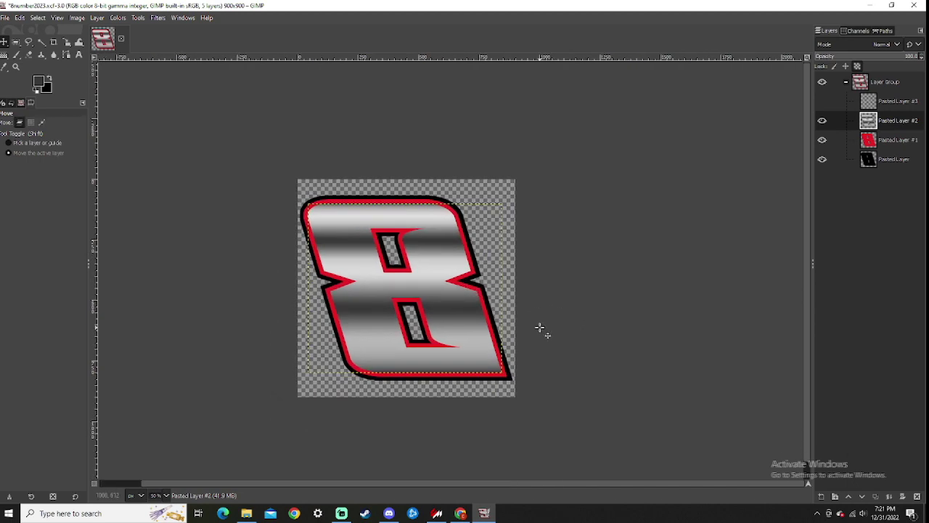
scroll(472, 335, up, 1)
Step: Undo the chrome bands and place a new gradient band across the 8's middle
key(ctrl+z)
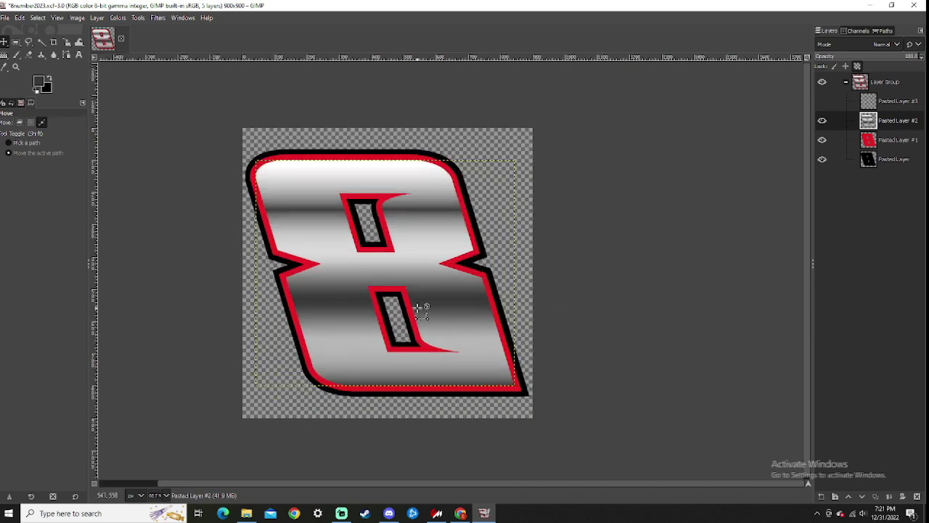
key(g)
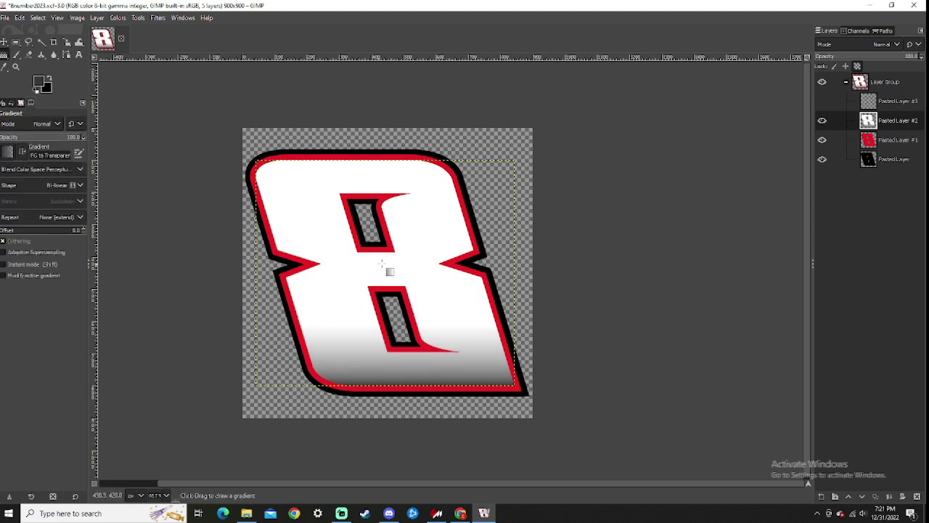
scroll(410, 341, up, 3)
drag(410, 341, 410, 391)
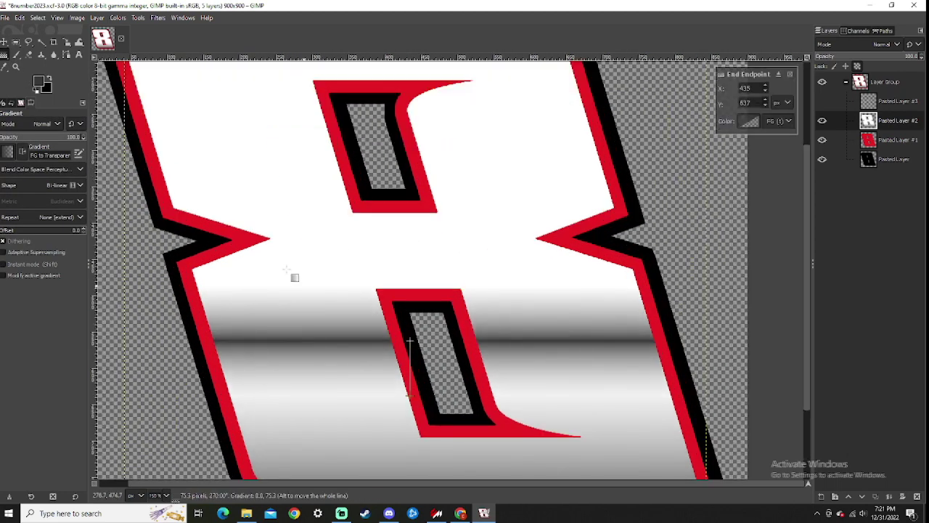
drag(414, 217, 412, 259)
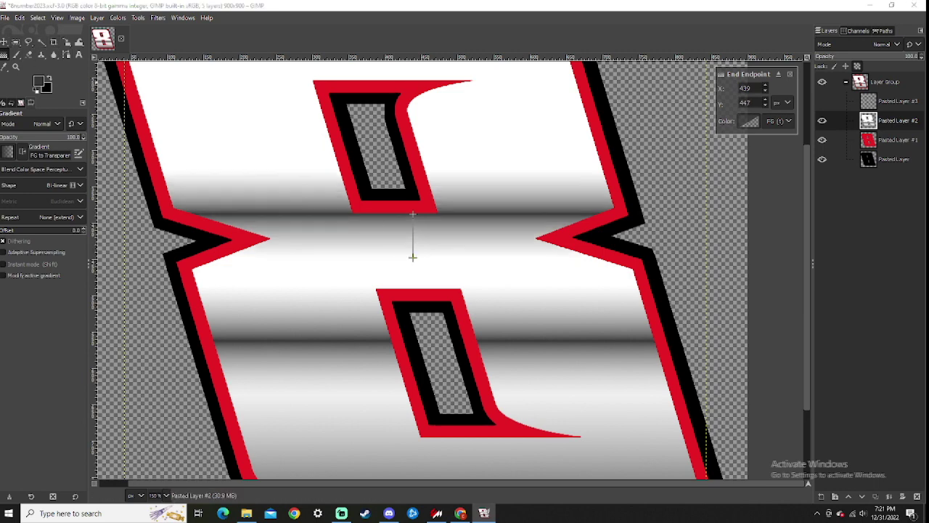
scroll(458, 254, up, 3)
drag(459, 176, 459, 243)
scroll(457, 254, down, 3)
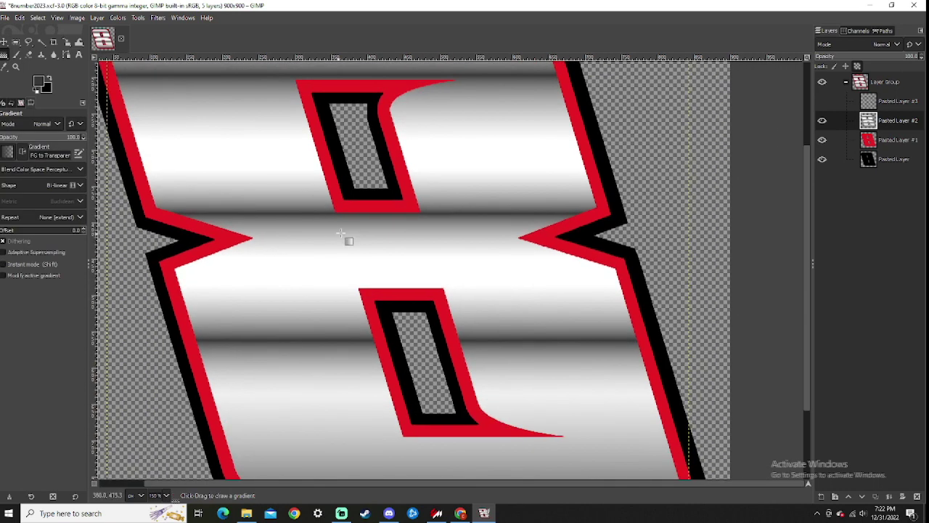
drag(358, 252, 358, 308)
scroll(358, 308, down, 3)
key(Return)
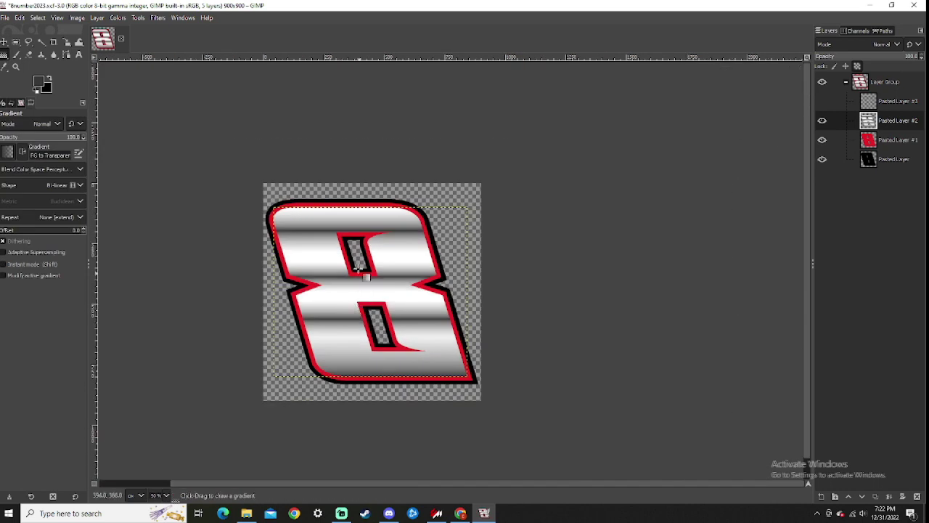
scroll(358, 232, up, 3)
scroll(352, 269, down, 2)
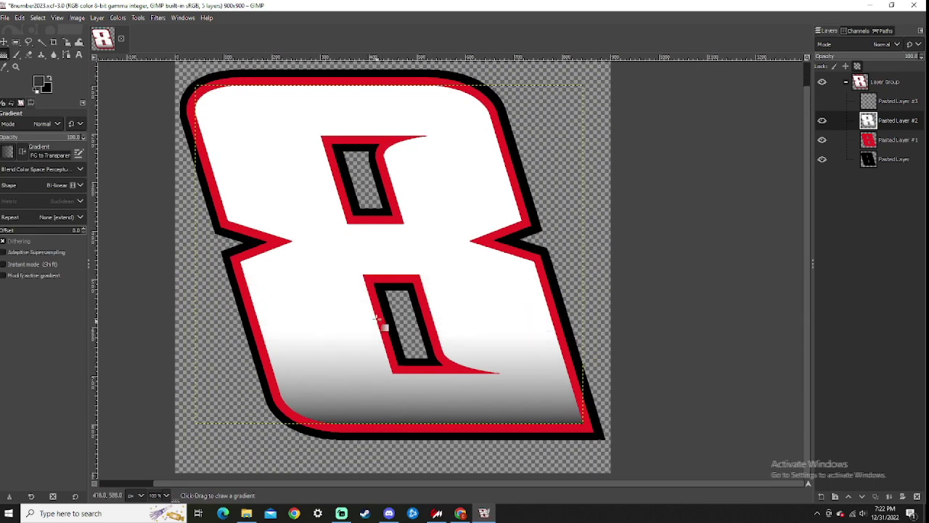
Step: Add gradient bands below the lower hole, in the middle, and at the top
drag(380, 313, 381, 384)
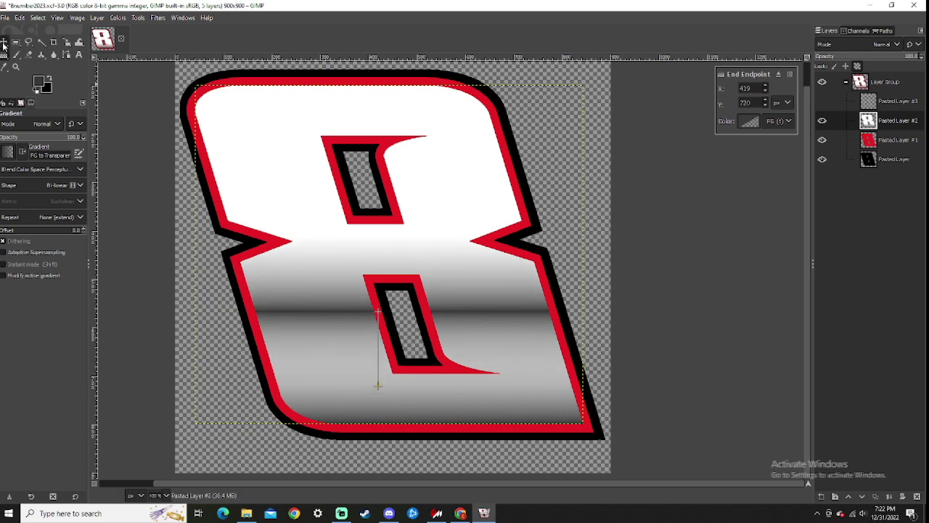
key(Return)
drag(370, 233, 374, 294)
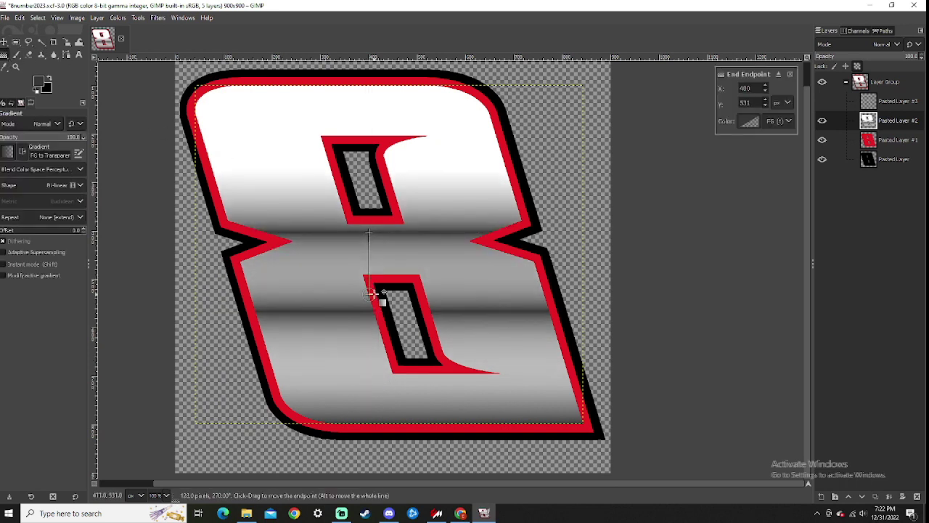
key(Return)
click(16, 42)
drag(351, 138, 351, 210)
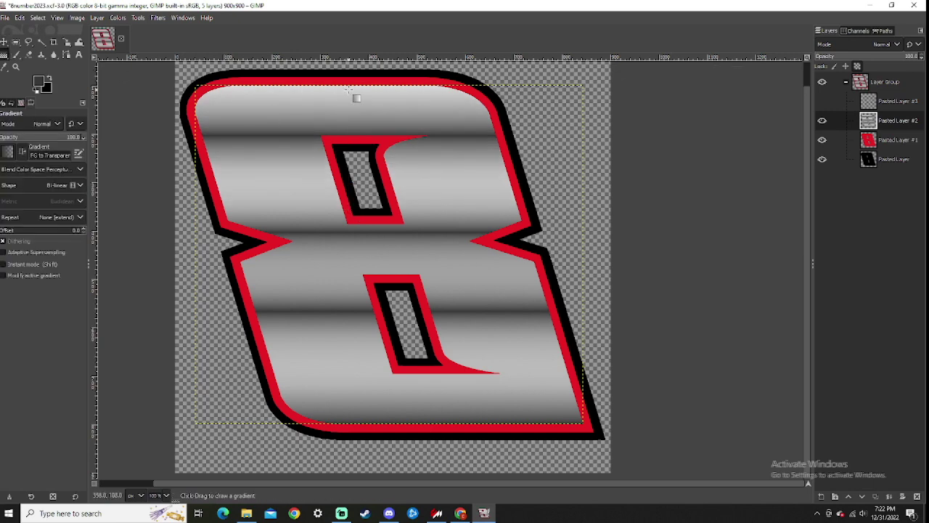
scroll(351, 109, up, 1)
drag(351, 86, 353, 146)
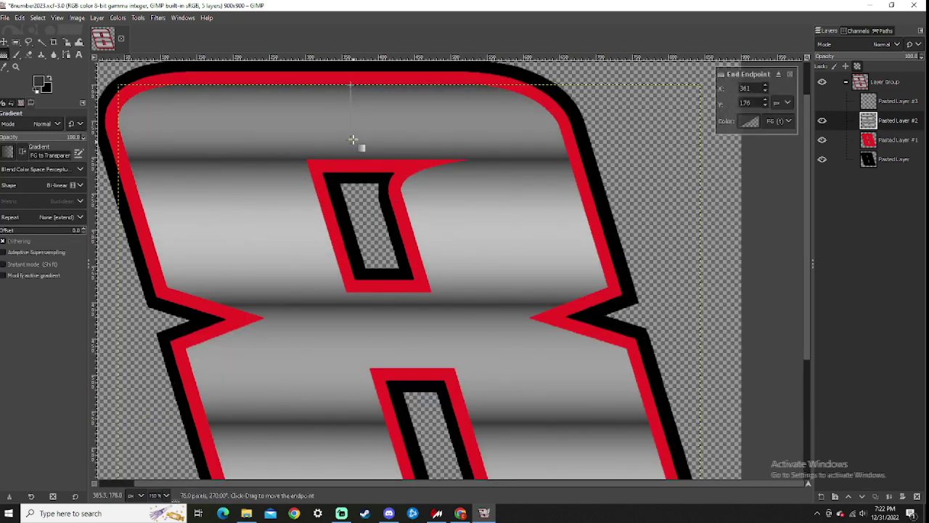
scroll(353, 139, down, 1)
scroll(354, 140, down, 1)
click(25, 41)
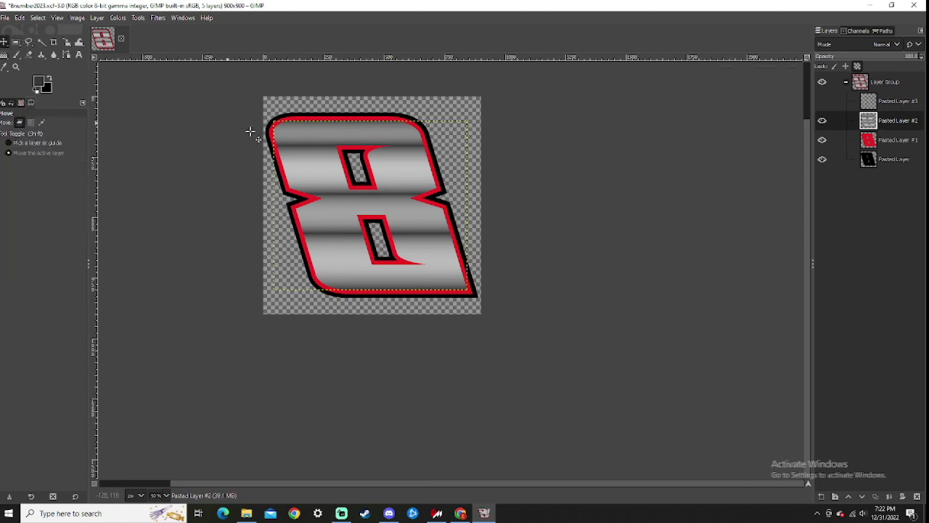
scroll(354, 140, down, 1)
scroll(326, 227, down, 1)
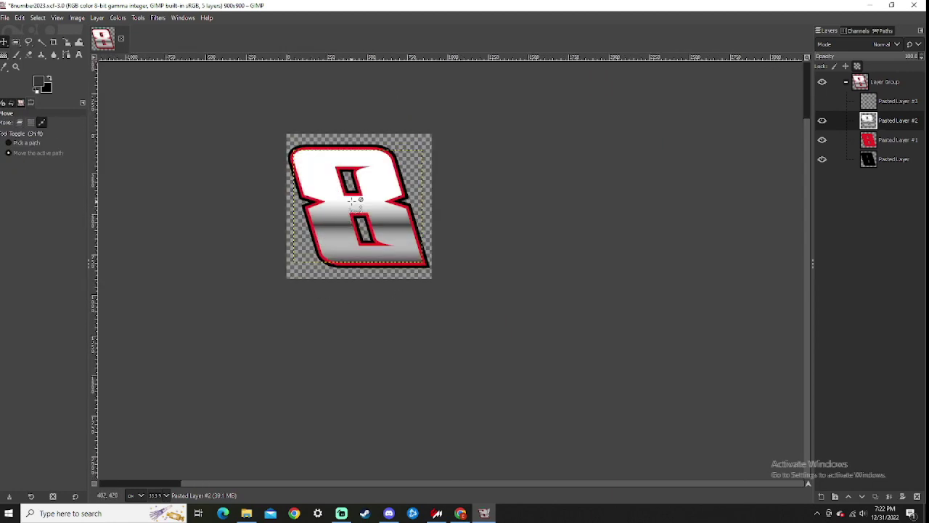
scroll(356, 205, up, 2)
Step: Draw a grey band and a darker band across the lower 8
click(20, 122)
click(14, 54)
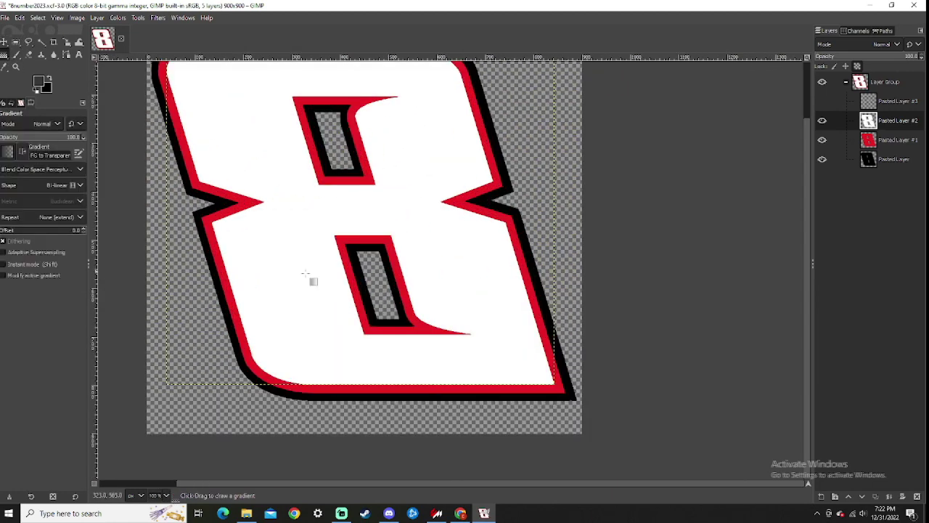
scroll(374, 382, up, 1)
drag(374, 319, 374, 382)
scroll(479, 218, down, 1)
scroll(490, 327, down, 1)
scroll(467, 292, up, 1)
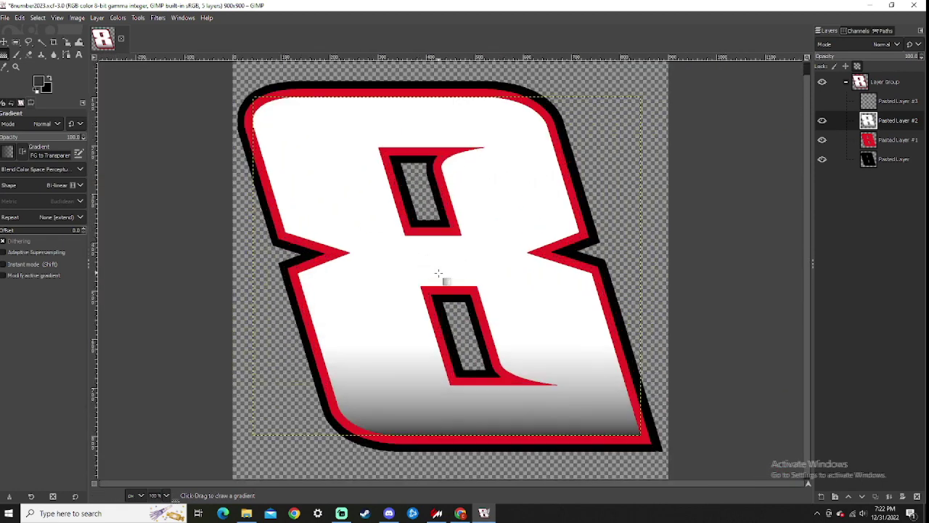
scroll(442, 254, down, 1)
drag(445, 250, 446, 331)
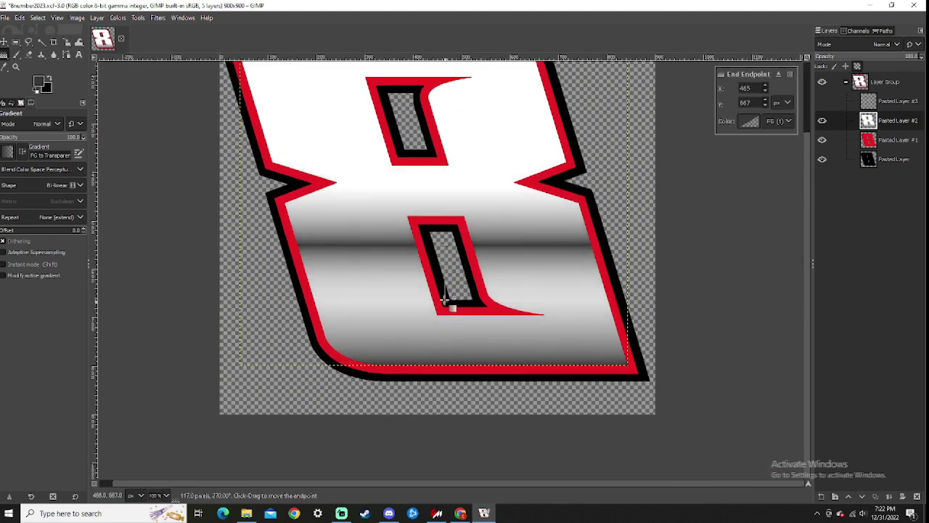
key(Return)
scroll(392, 248, up, 1)
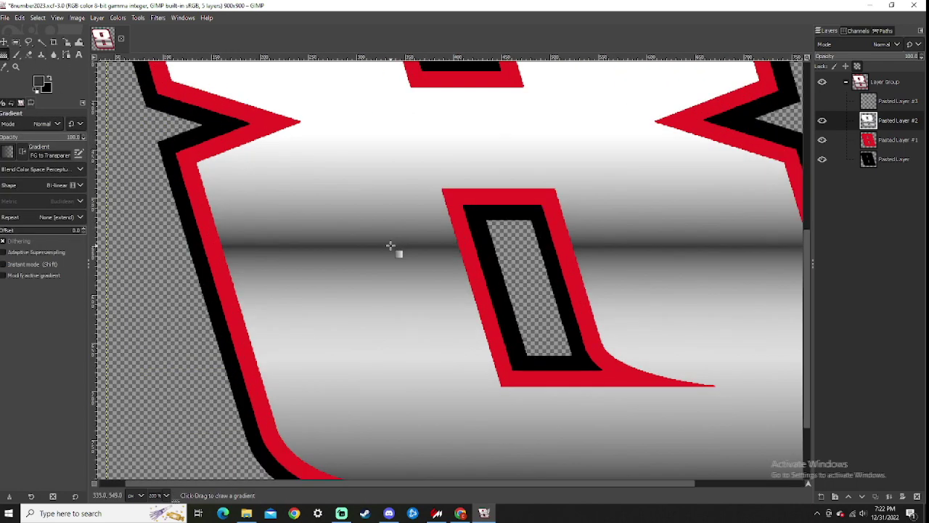
Step: Add gradient bands on the lower half, the upper 8, and near the upper counter
drag(390, 247, 390, 362)
scroll(390, 327, down, 2)
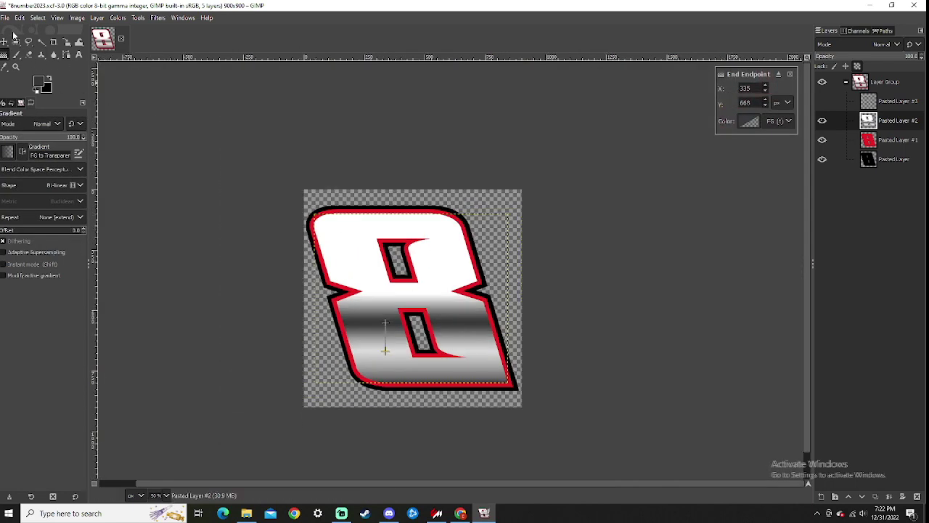
scroll(385, 290, up, 1)
drag(404, 240, 404, 279)
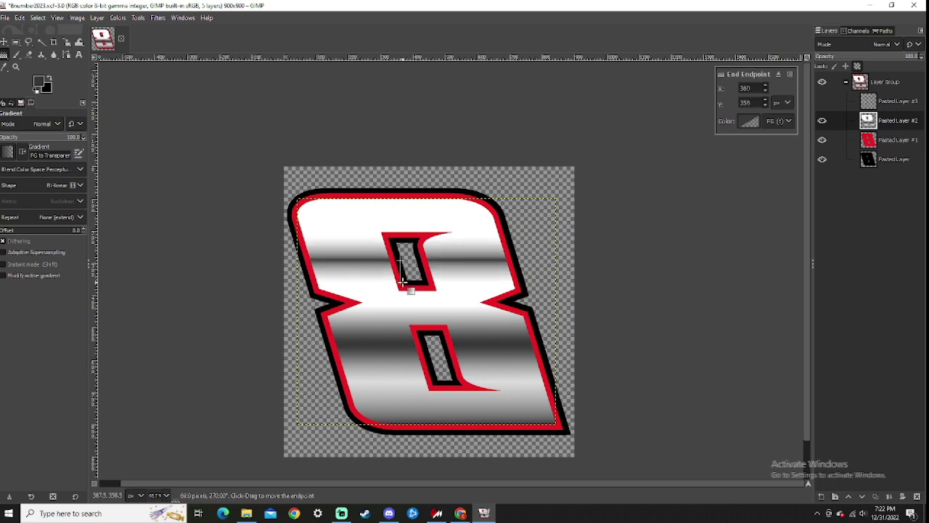
key(Return)
scroll(414, 265, up, 2)
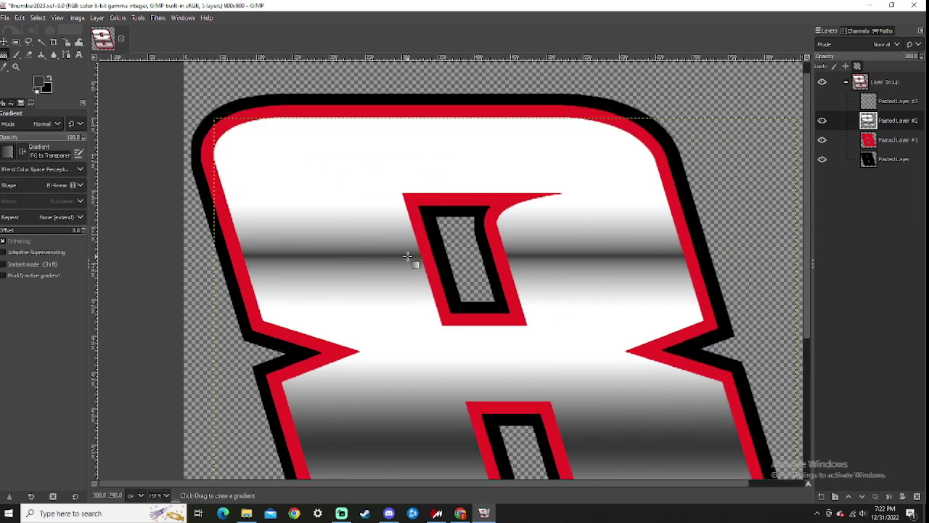
drag(406, 256, 408, 304)
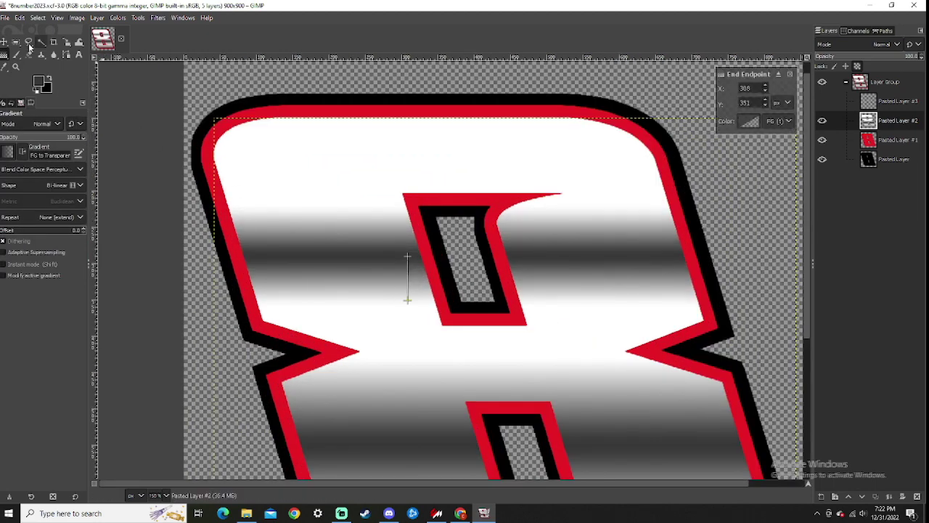
key(Return)
scroll(477, 101, up, 1)
Step: Draw a long gradient down from the top edge, then undo it
drag(436, 122, 441, 397)
scroll(435, 232, down, 3)
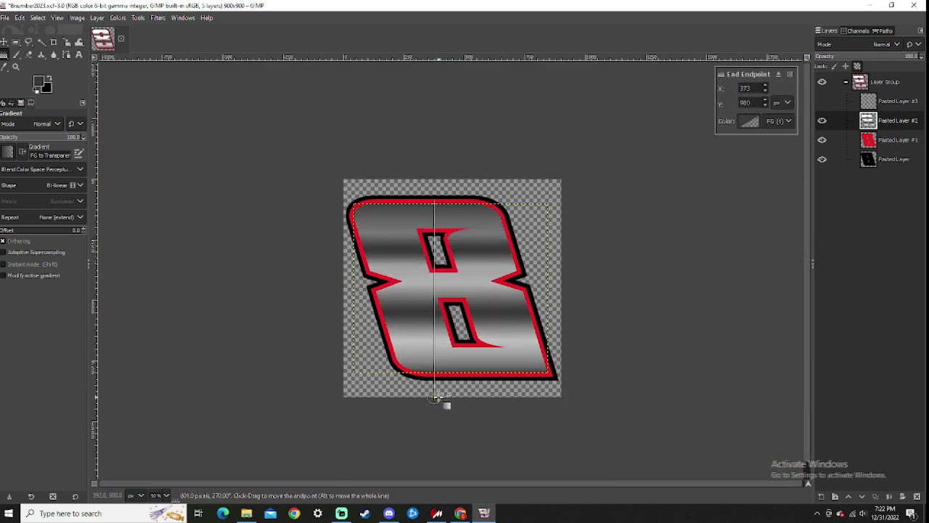
key(ctrl+z)
click(29, 42)
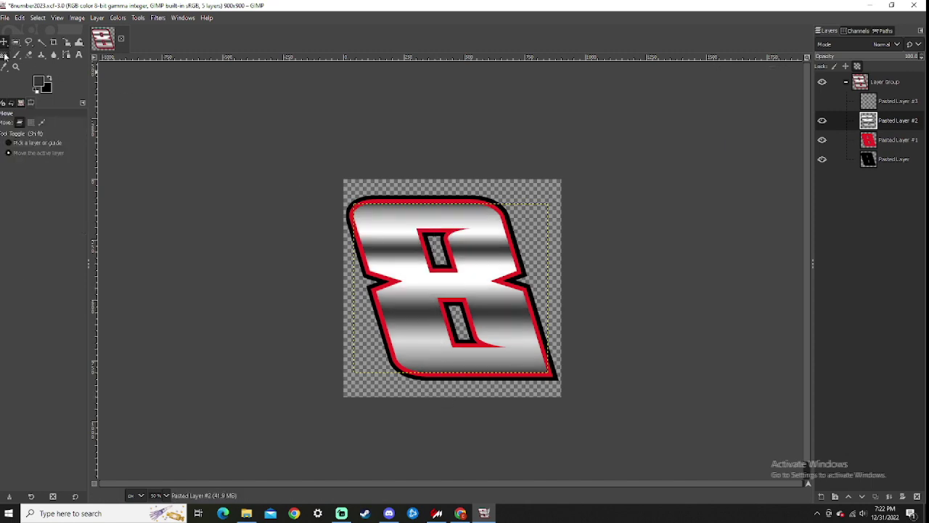
scroll(435, 291, up, 2)
key(ctrl+z)
key(ctrl+z)
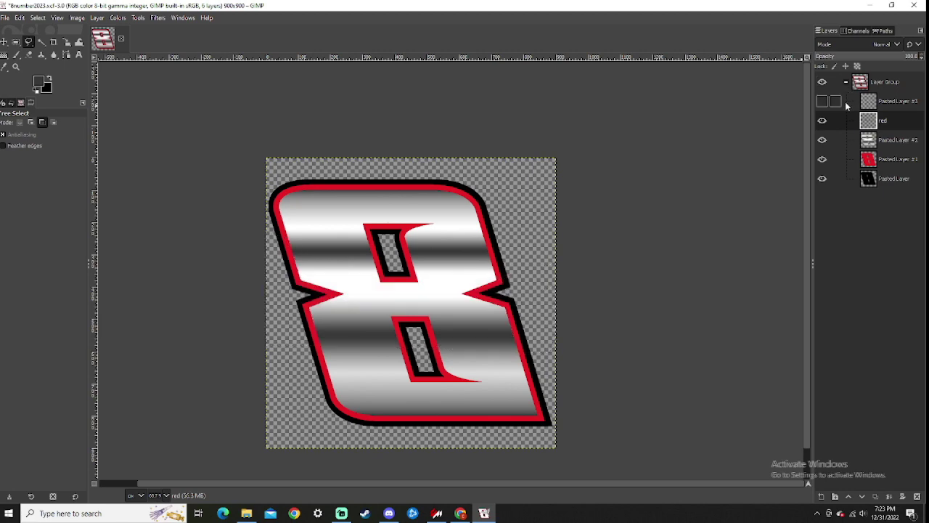
scroll(435, 291, up, 1)
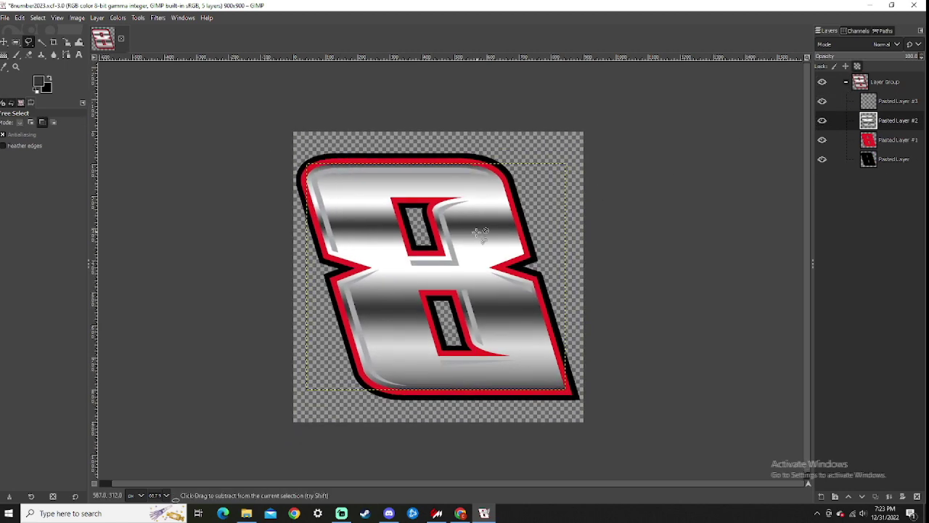
scroll(436, 254, up, 2)
scroll(436, 254, down, 2)
Step: Make Pasted Layer #3 active and draw a short gradient on the grey stripe
click(893, 101)
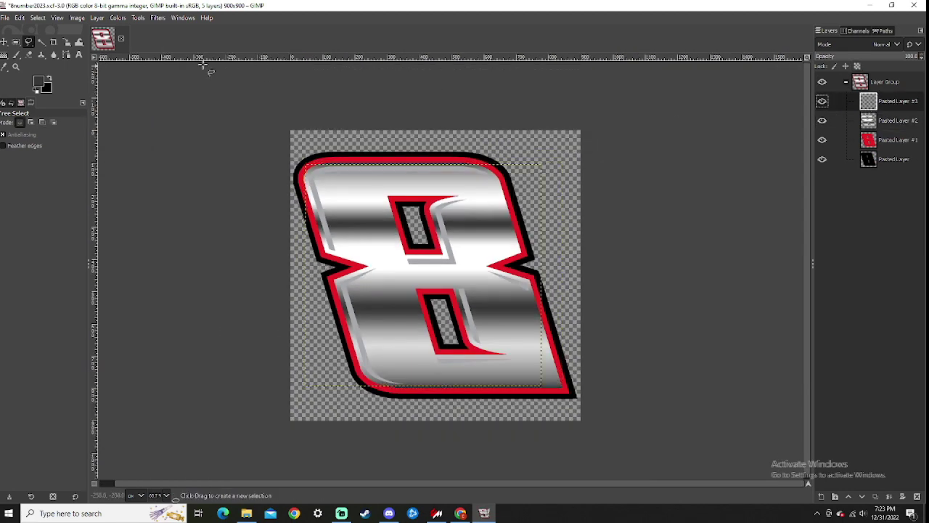
click(17, 55)
key(x)
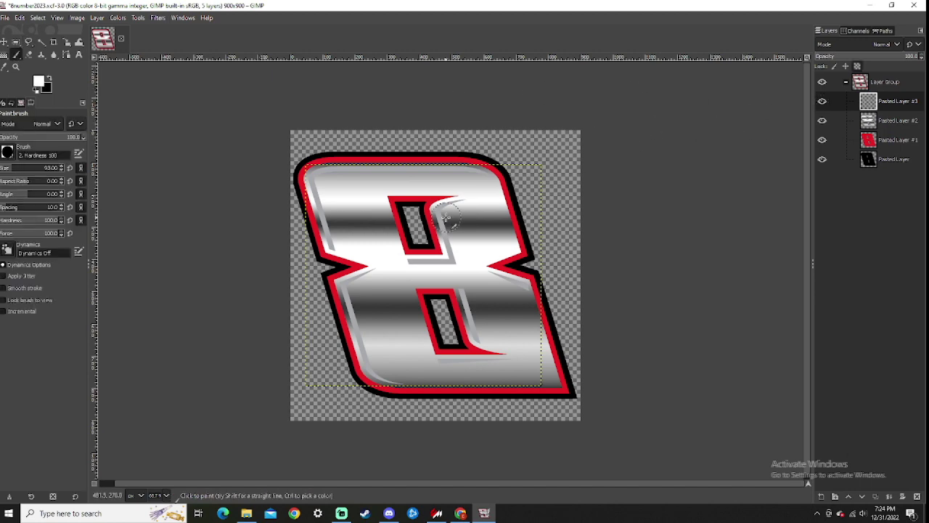
scroll(450, 214, up, 3)
scroll(450, 214, up, 3)
scroll(450, 214, down, 4)
scroll(450, 214, up, 4)
key(g)
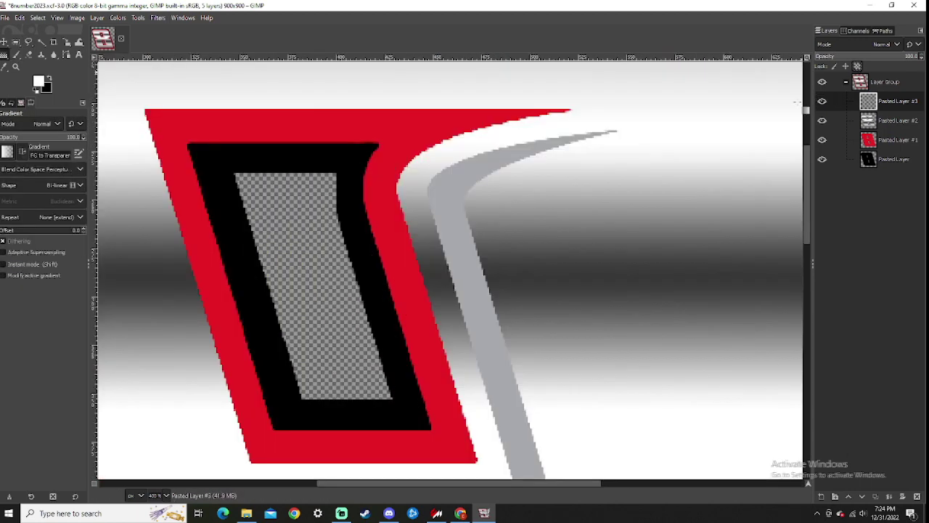
drag(474, 274, 474, 294)
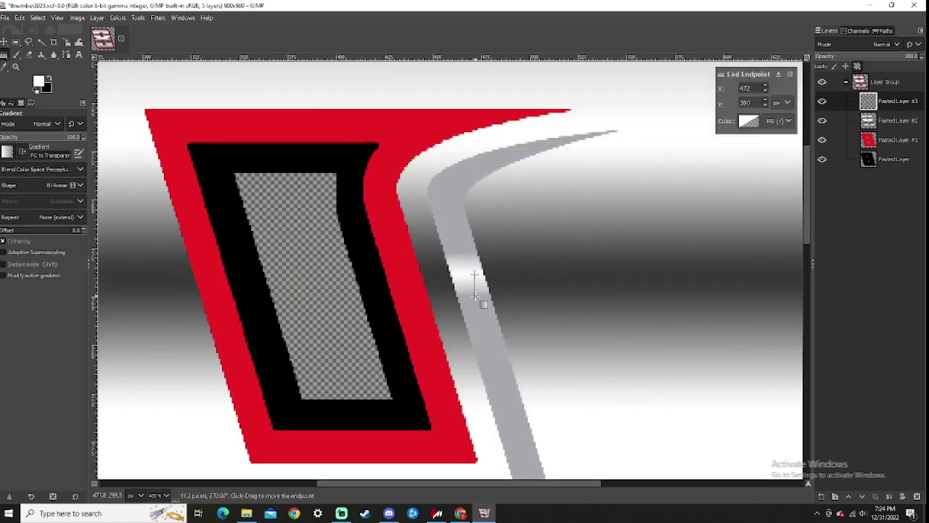
Step: Set the foreground to black, then extend and commit the darker stripe gradient
click(39, 81)
click(132, 136)
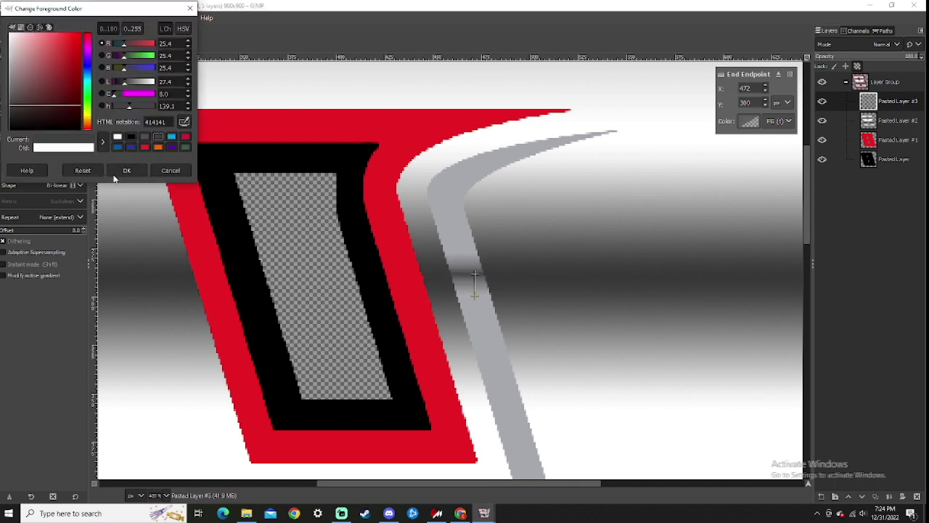
click(127, 170)
mouse_move(474, 294)
mouse_down()
mouse_move(479, 429)
mouse_move(471, 339)
mouse_up()
click(4, 47)
scroll(468, 342, down, 3)
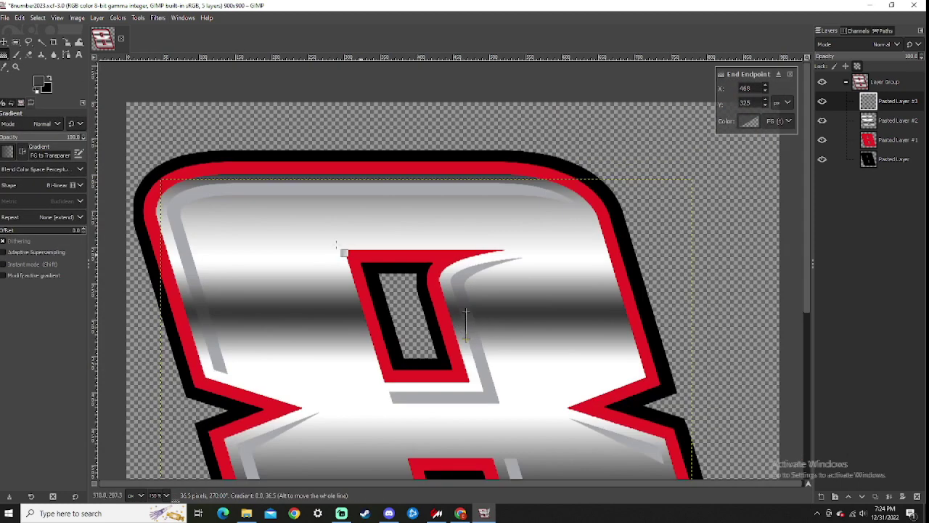
click(4, 47)
click(17, 53)
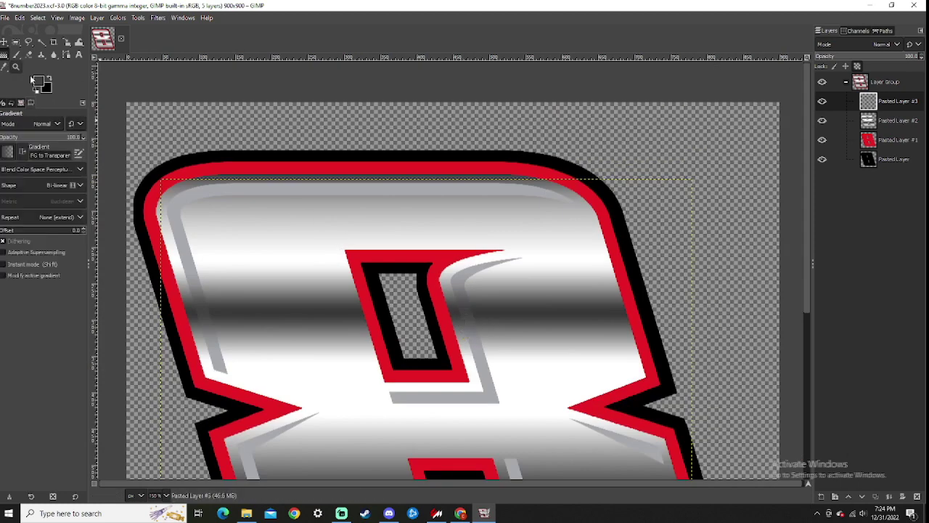
scroll(466, 313, up, 2)
scroll(449, 290, up, 2)
scroll(443, 246, up, 1)
Step: Fade the grey stripe beside the upper counter with further gradients
drag(434, 240, 435, 371)
click(3, 44)
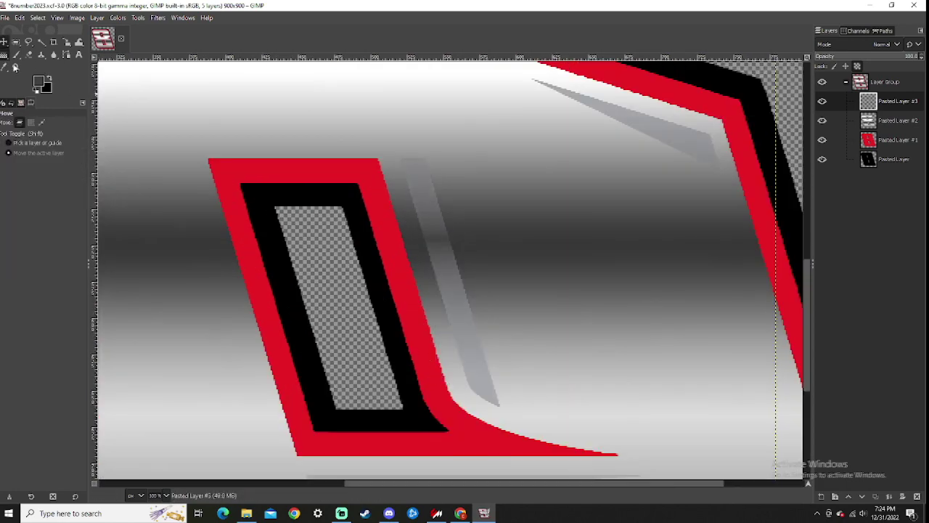
drag(436, 238, 444, 341)
scroll(444, 319, down, 3)
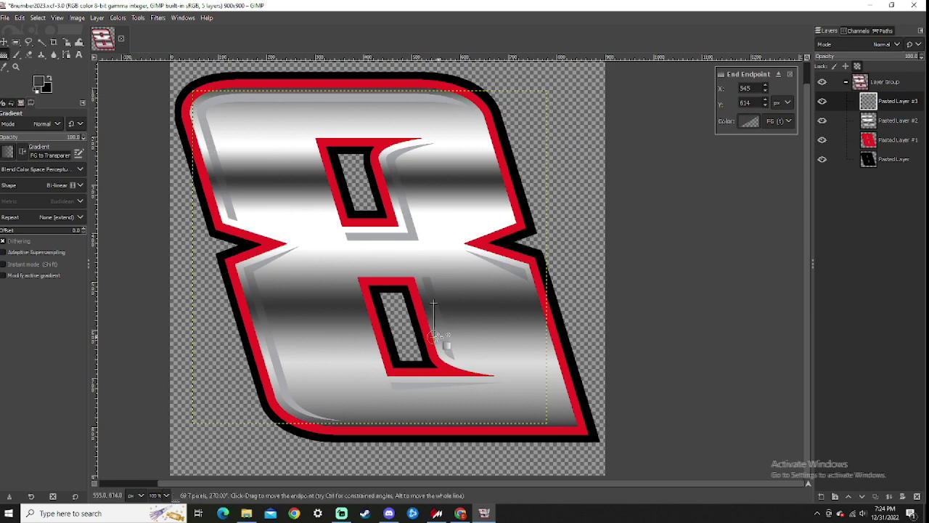
drag(434, 336, 441, 339)
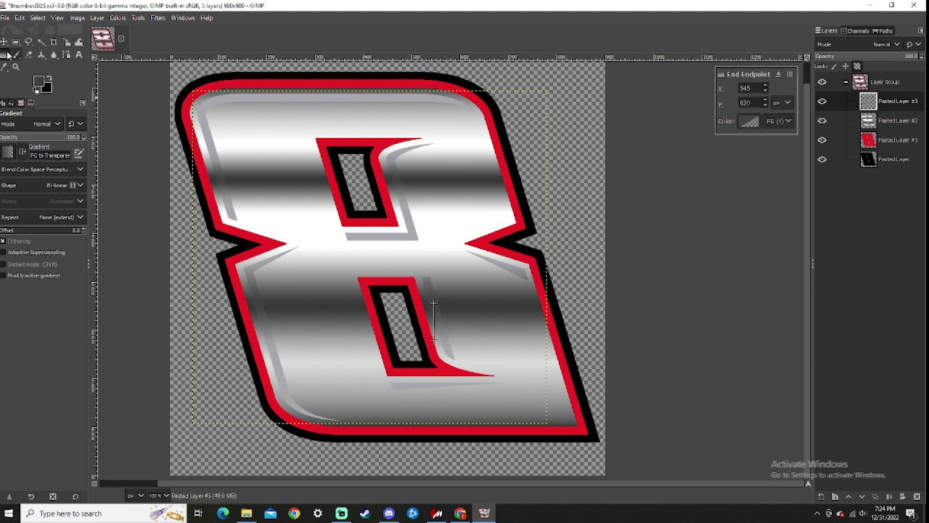
Step: Commit the gradient with the Move tool and switch to the Chrome window
key(m)
scroll(441, 338, down, 2)
scroll(363, 290, up, 1)
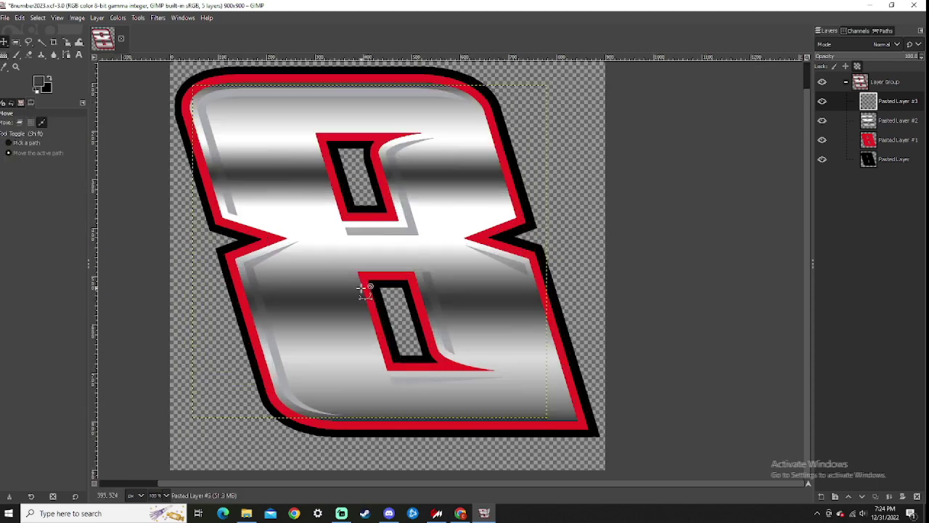
scroll(261, 301, up, 3)
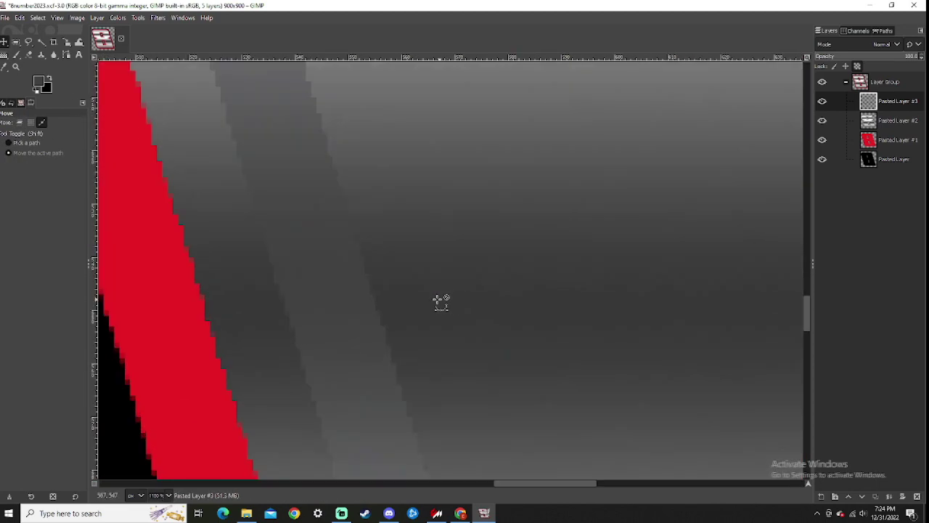
scroll(436, 302, down, 4)
scroll(330, 303, up, 3)
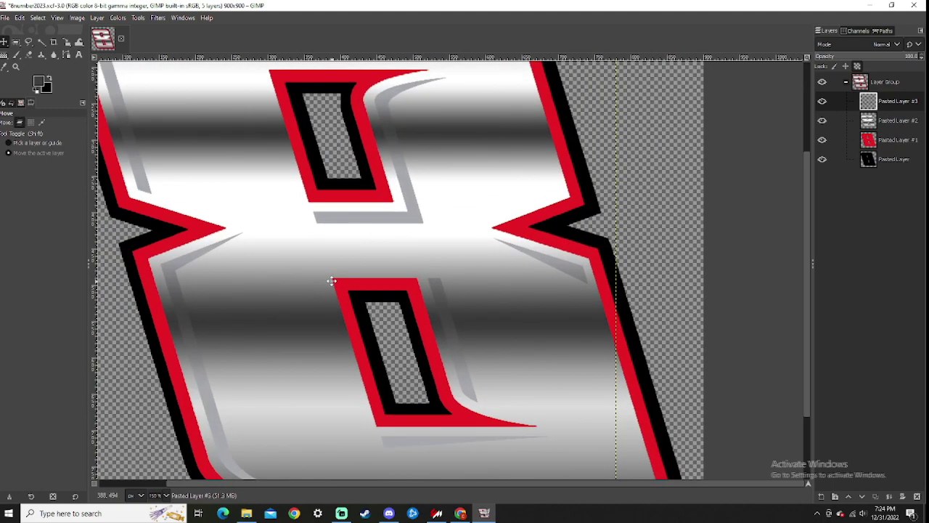
scroll(330, 302, down, 5)
scroll(306, 277, up, 2)
scroll(306, 276, up, 4)
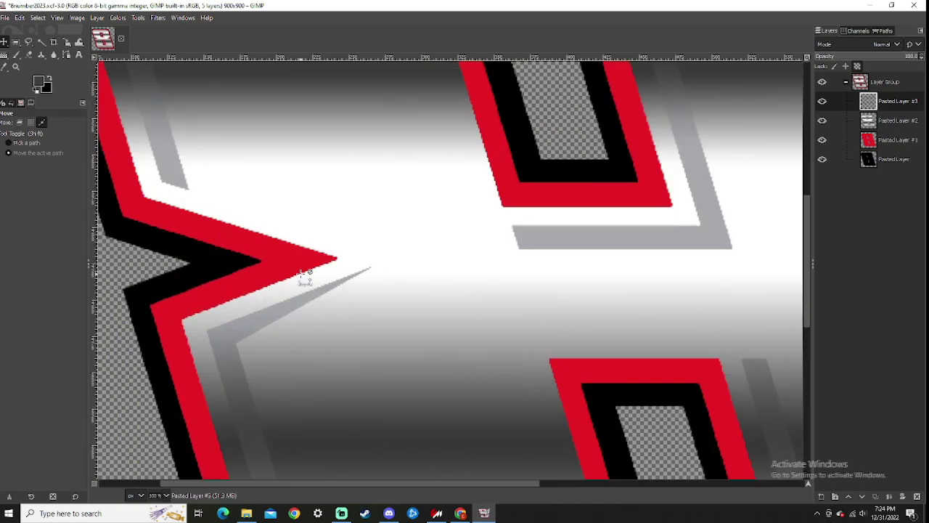
scroll(306, 277, up, 2)
scroll(213, 240, down, 3)
scroll(213, 239, down, 1)
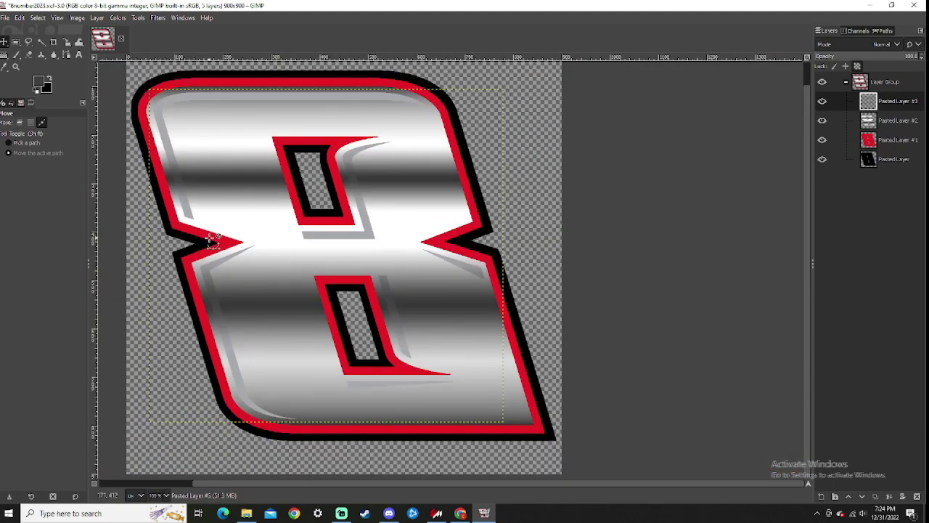
scroll(225, 242, down, 2)
scroll(399, 289, up, 1)
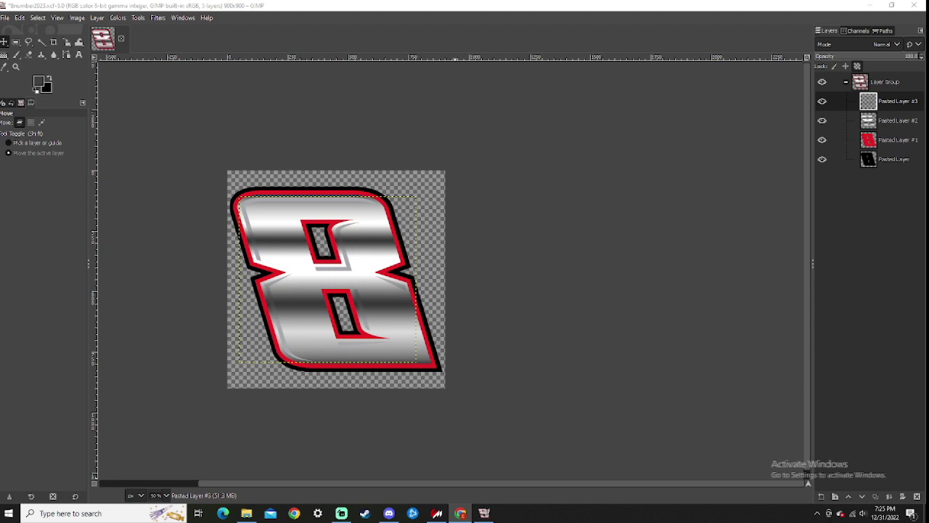
key(alt+Tab)
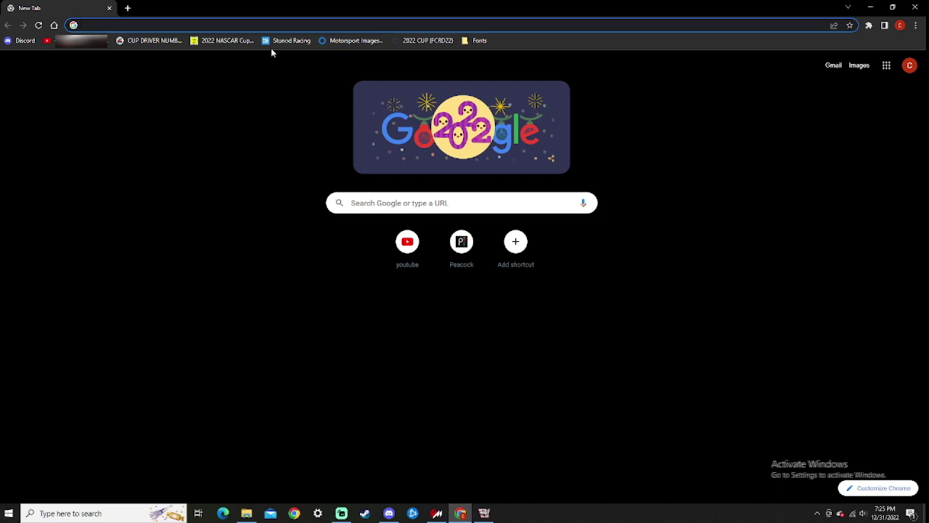
text(chrom)
Step: Search Google Images for 'chrome texture', fixing a typo in the query
key(BackSpace)
key(BackSpace)
text(ome )
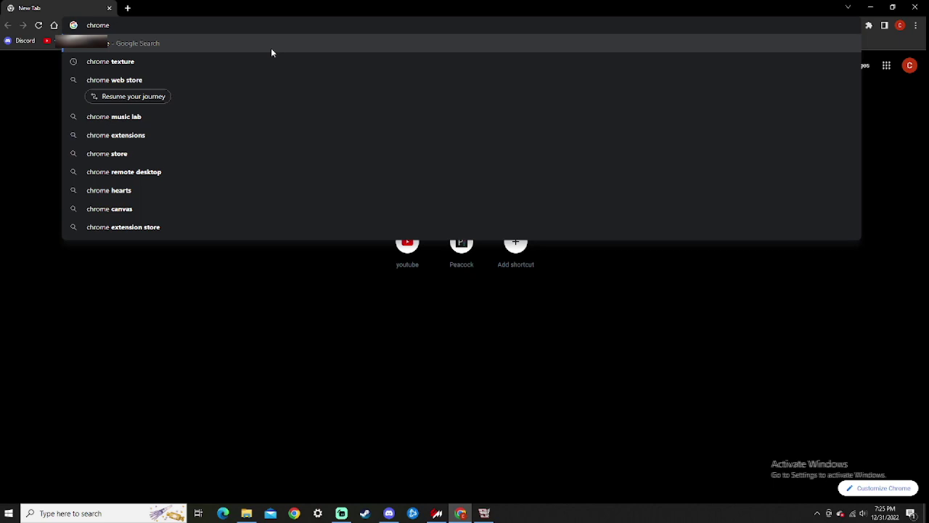
text(te)
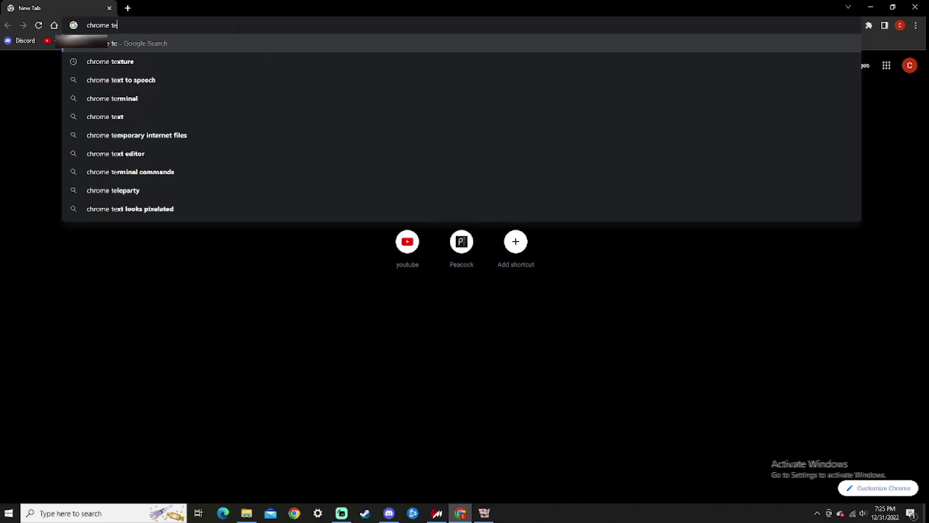
text(xte)
key(Return)
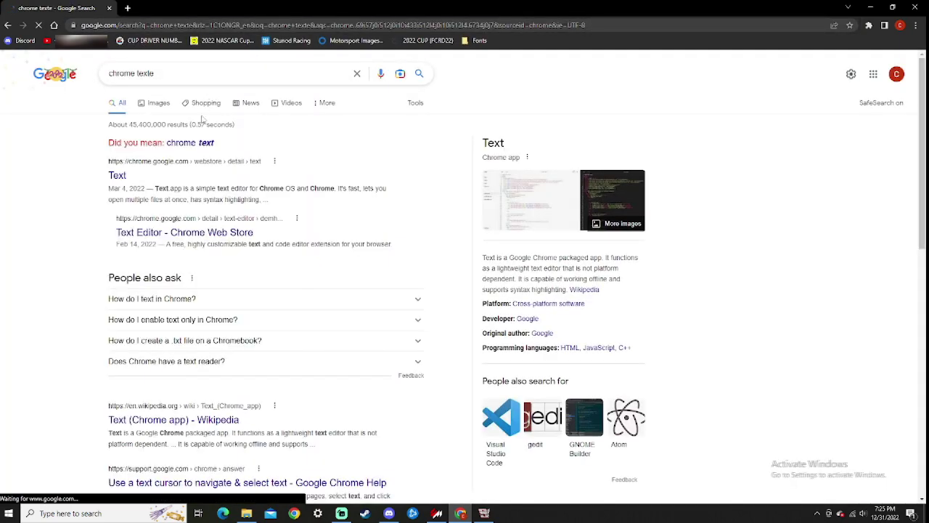
click(183, 72)
key(BackSpace)
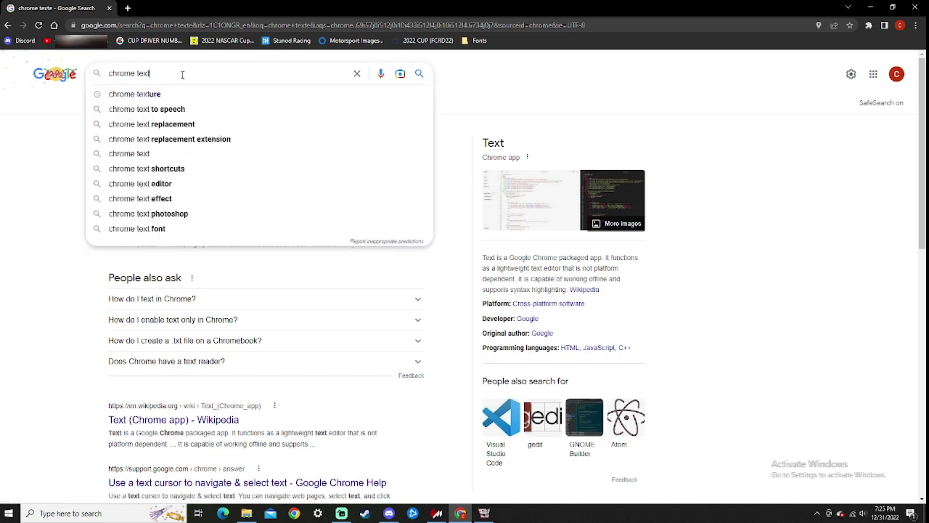
click(187, 94)
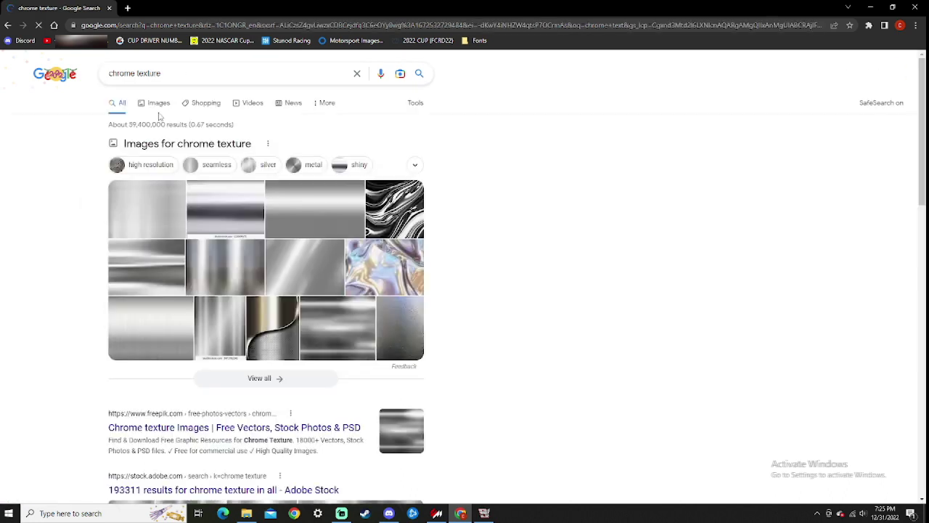
click(155, 102)
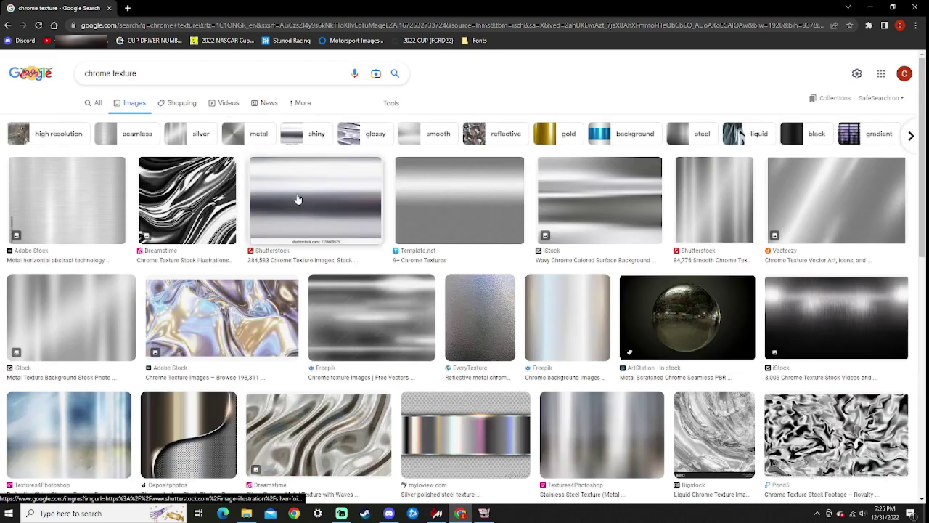
Step: Save the blurred Shutterstock silver foil texture preview to the computer
click(297, 196)
scroll(370, 223, up, 2)
right_click(749, 240)
click(697, 324)
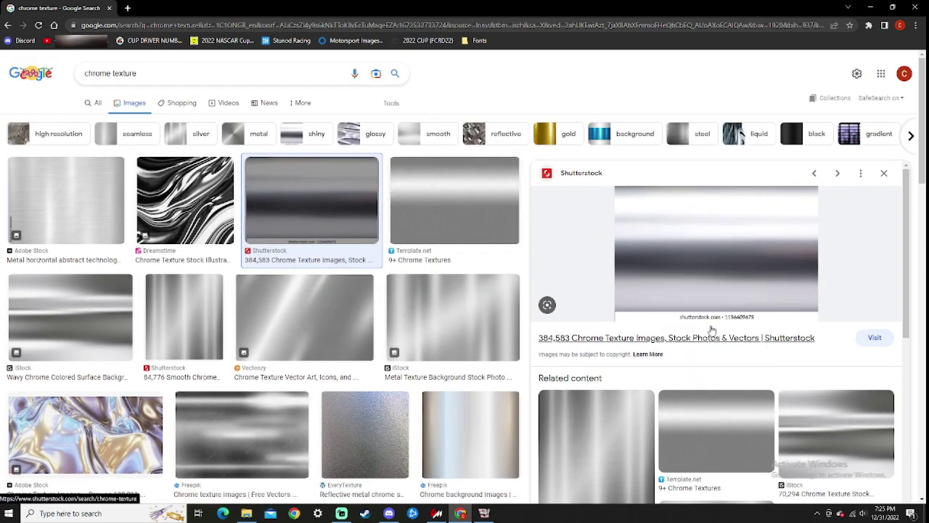
click(635, 487)
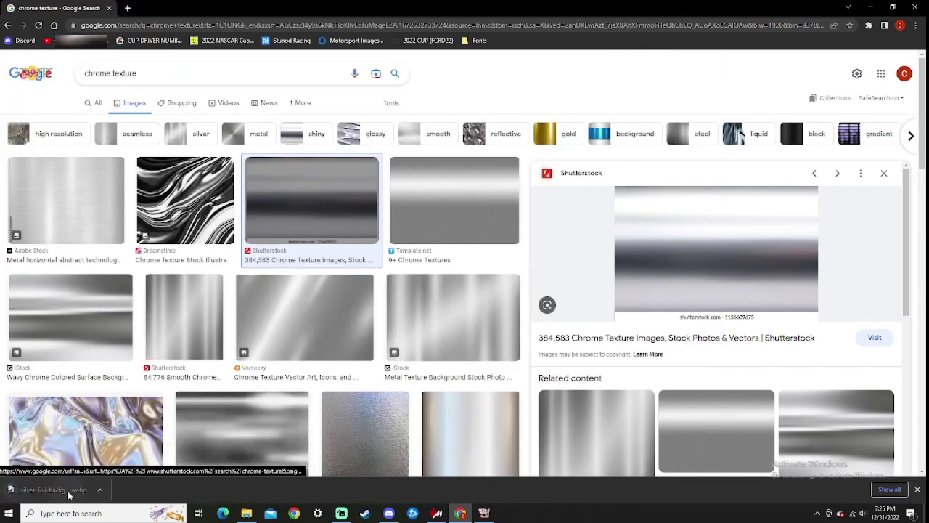
click(85, 431)
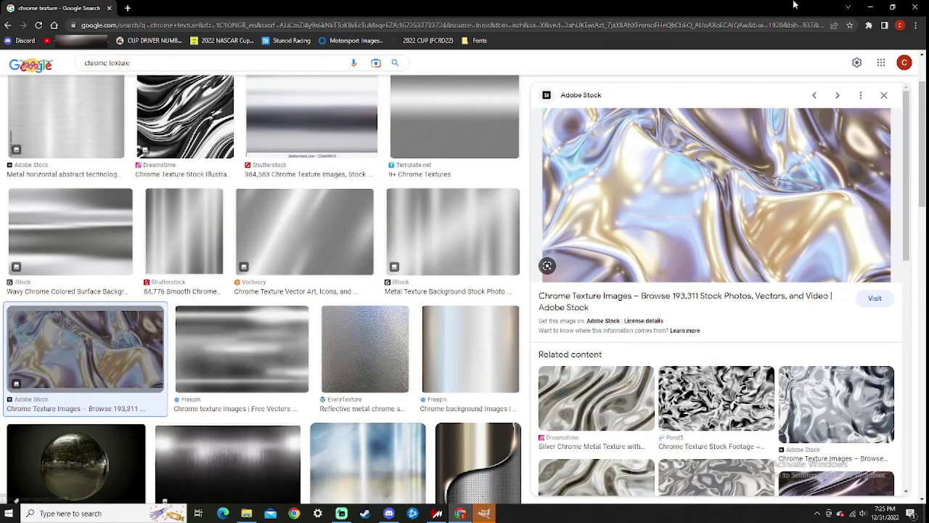
Step: Free-select and cut the bottom watermark strip, then copy the remaining silver foil texture
click(866, 8)
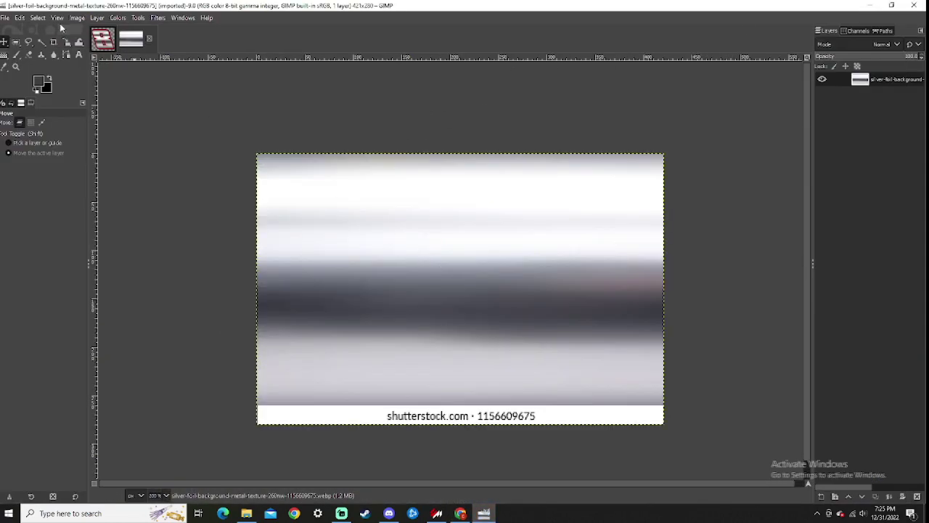
click(29, 42)
scroll(298, 290, up, 5)
scroll(261, 291, up, 3)
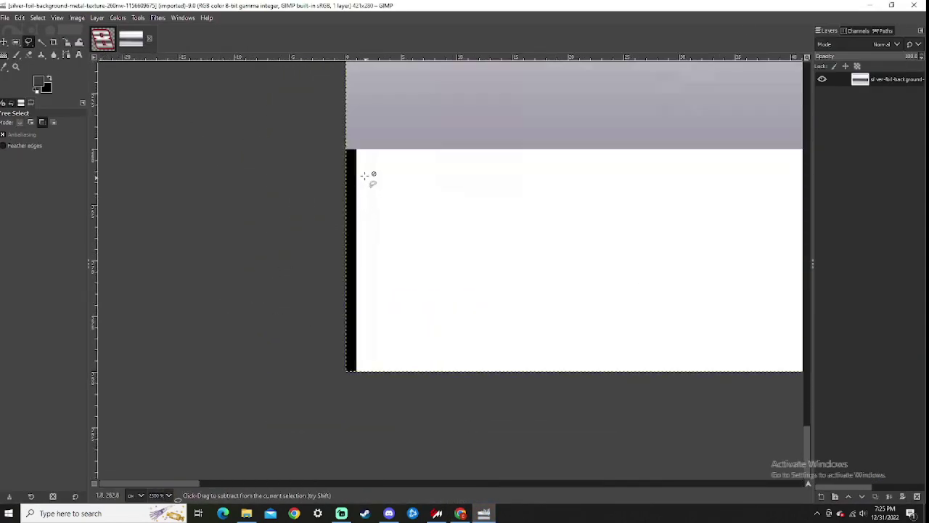
scroll(347, 151, down, 3)
scroll(479, 152, down, 3)
click(521, 217)
click(521, 251)
click(190, 250)
click(205, 217)
key(Return)
key(ctrl+x)
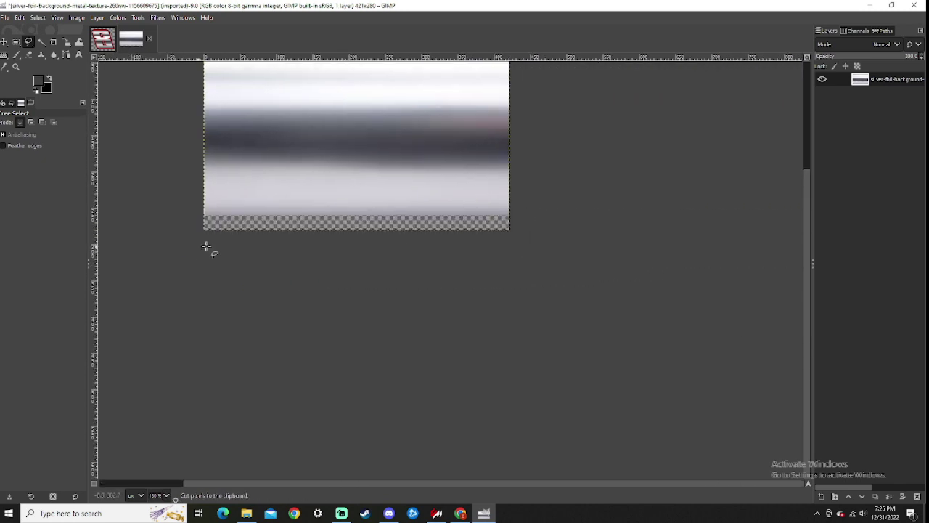
right_click(872, 367)
click(813, 330)
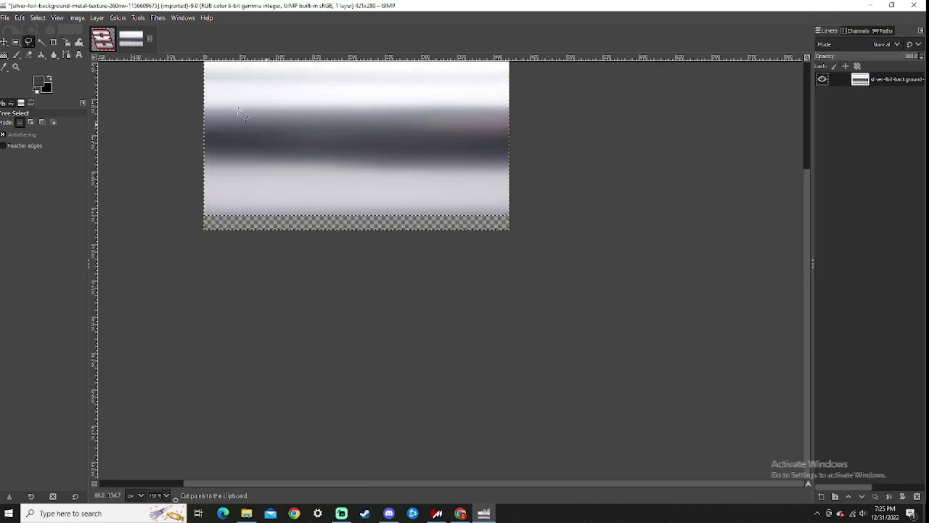
Step: Paste the cleaned texture into the number 8 image and move Pasted Layer #4 above #3
click(103, 38)
key(ctrl+v)
key(ctrl+h)
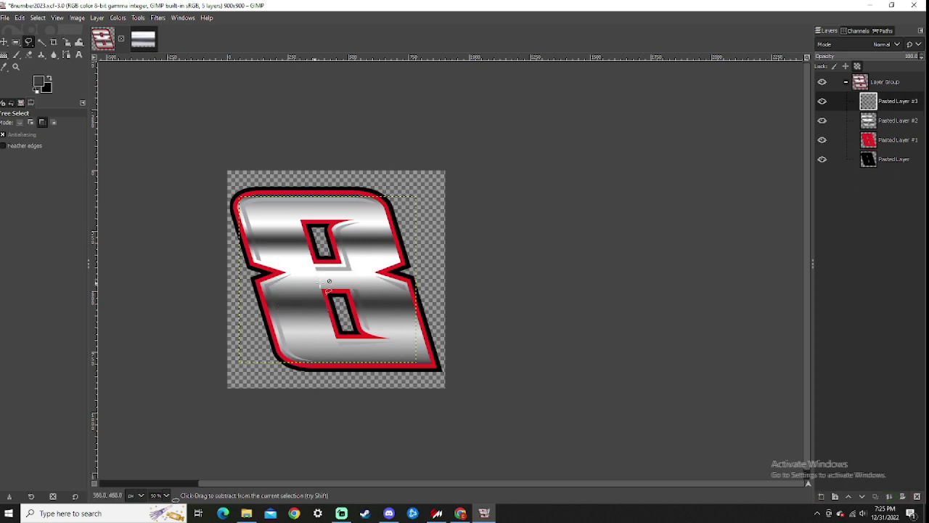
key(plus)
key(ctrl+c)
key(ctrl+v)
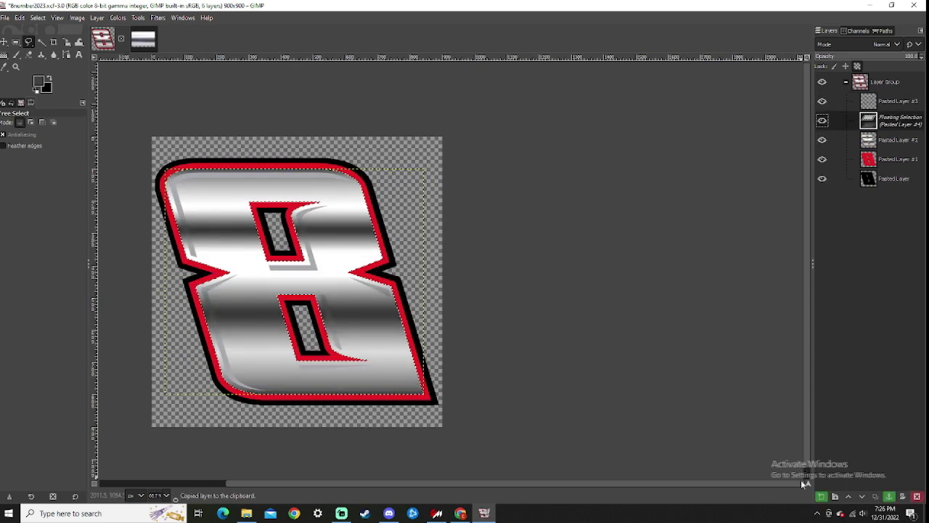
click(821, 497)
drag(893, 121, 892, 96)
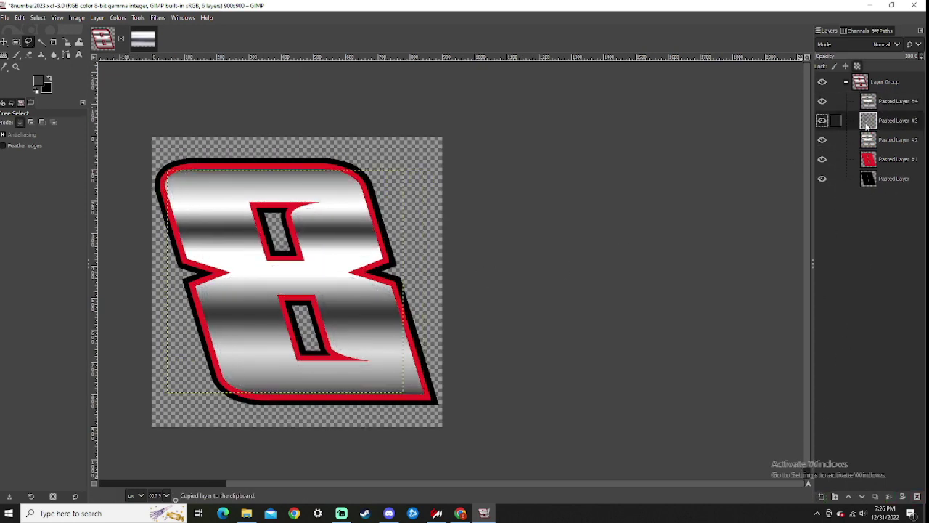
Step: Paste another copy at the top, hide Pasted Layer #3, and sample a light grey
key(ctrl+v)
click(821, 496)
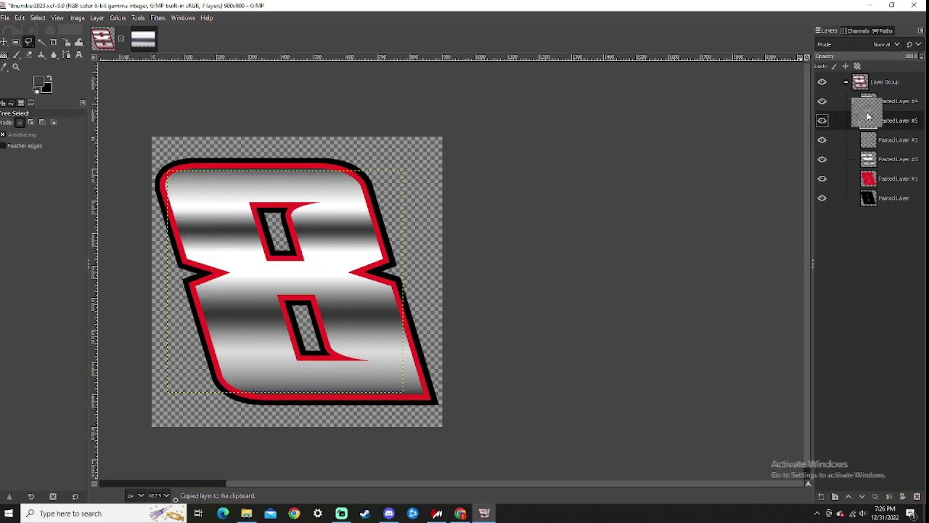
drag(893, 121, 892, 95)
click(841, 140)
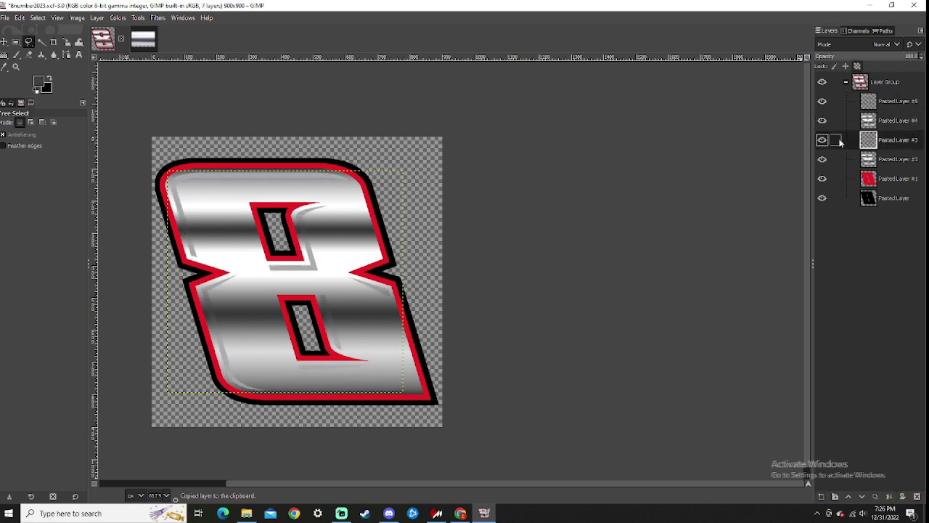
click(893, 101)
scroll(444, 195, up, 2)
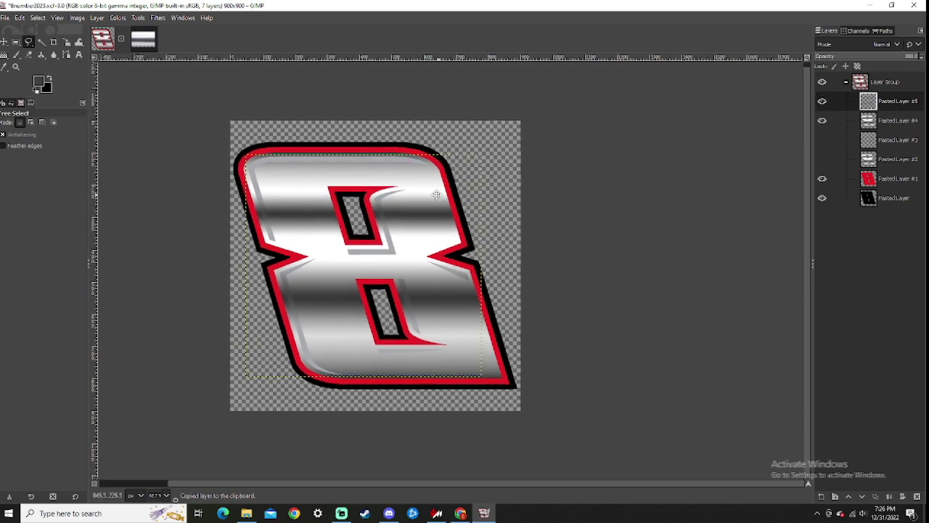
scroll(444, 195, up, 3)
click(16, 65)
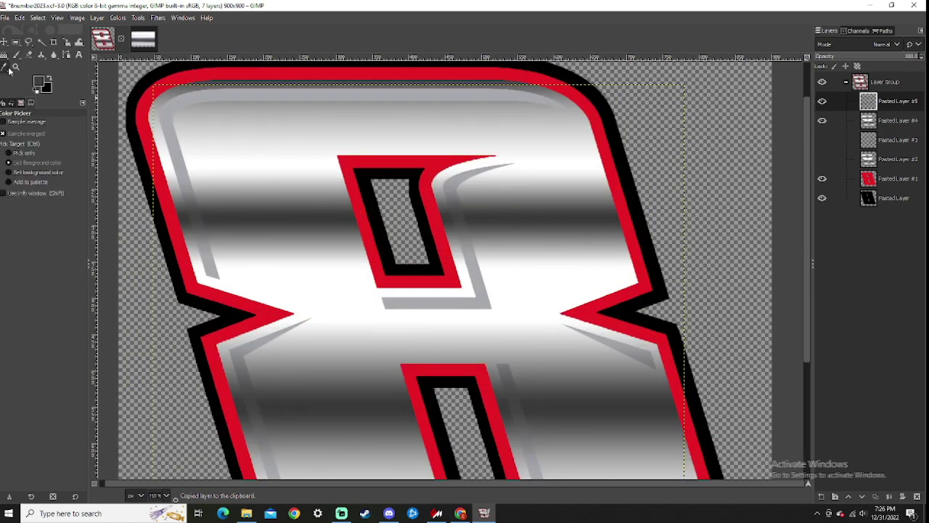
scroll(365, 93, up, 5)
click(365, 128)
scroll(365, 128, down, 3)
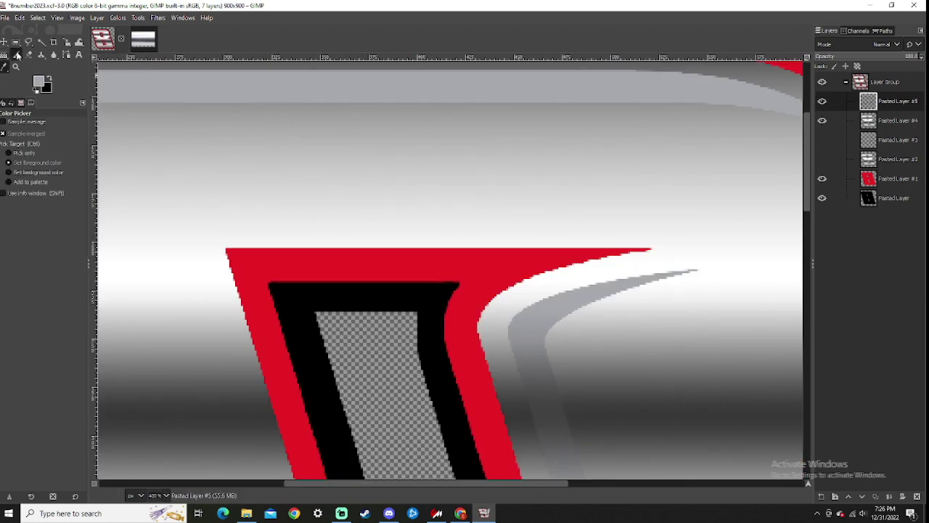
Step: Hide the Pasted Layer #5 shine streaks and activate Pasted Layer #4, undoing a stray fill
key(p)
scroll(445, 276, down, 5)
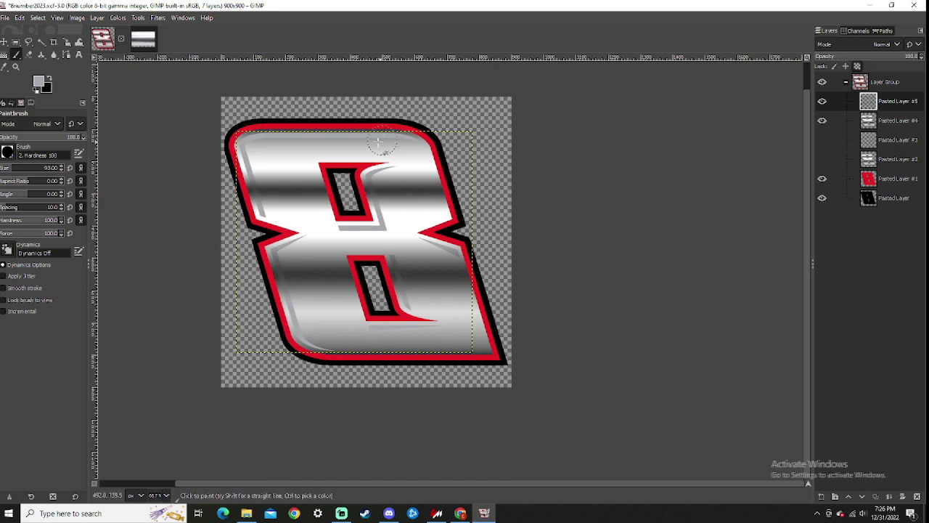
key(1)
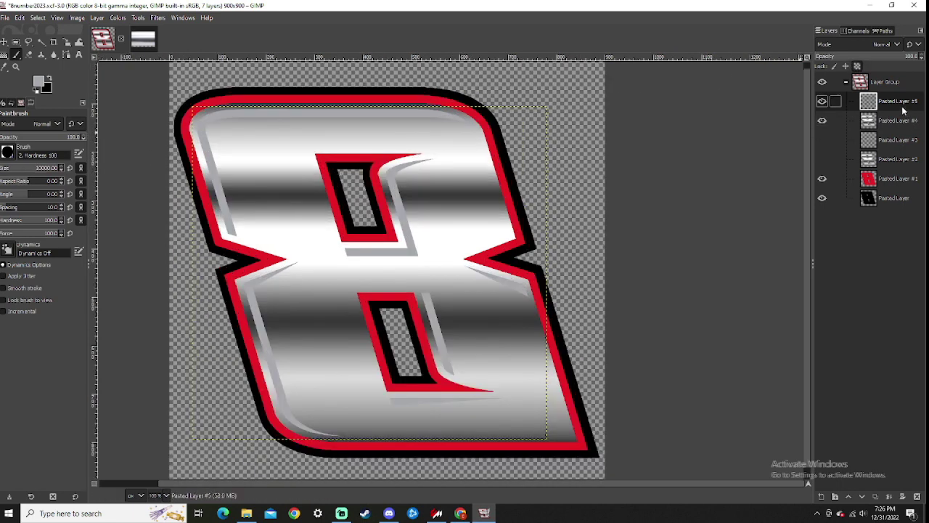
click(821, 100)
click(822, 120)
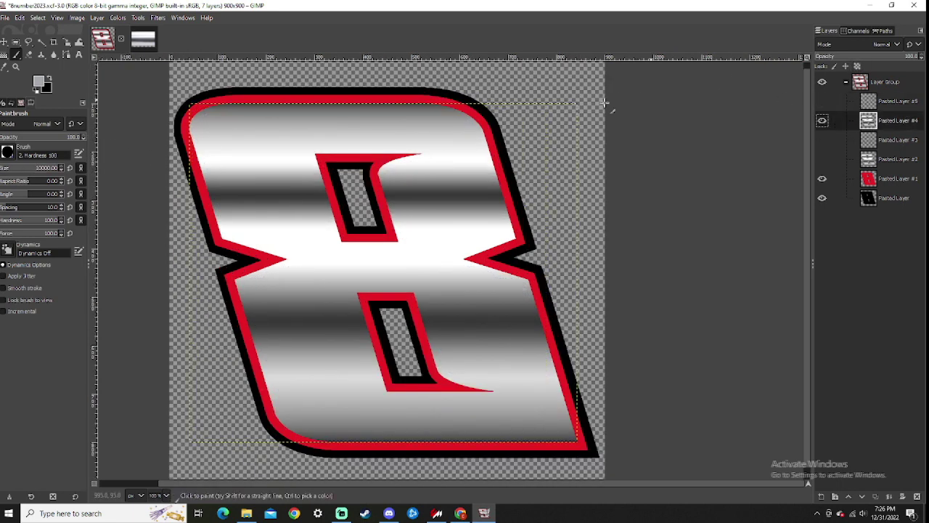
click(371, 131)
key(ctrl+z)
Step: Fill Pasted Layer #4 with white and paste the chrome texture onto the 8
click(845, 66)
click(411, 168)
click(143, 38)
key(ctrl+c)
click(103, 38)
key(ctrl+v)
Step: Enlarge the pasted texture to cover the 8, nudge it left, and anchor it
click(66, 43)
click(382, 272)
drag(485, 334, 595, 403)
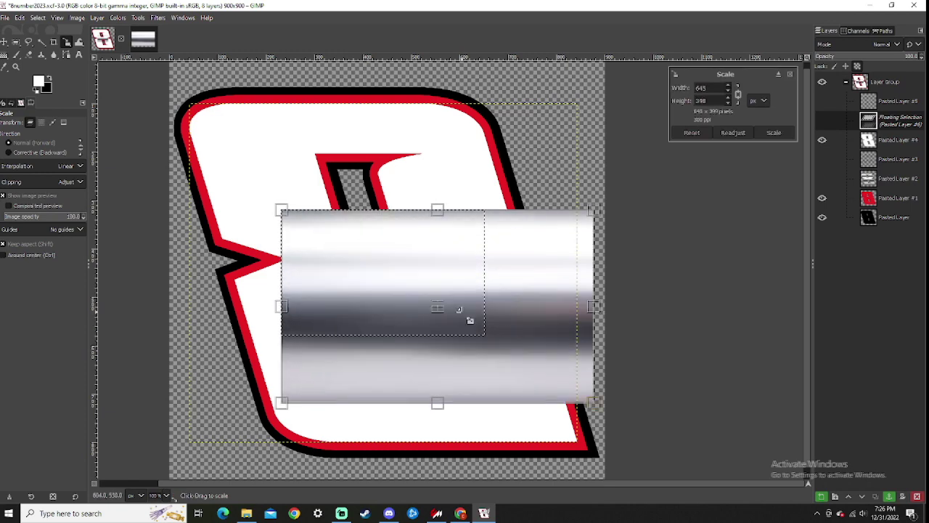
drag(439, 304, 326, 211)
drag(436, 290, 595, 407)
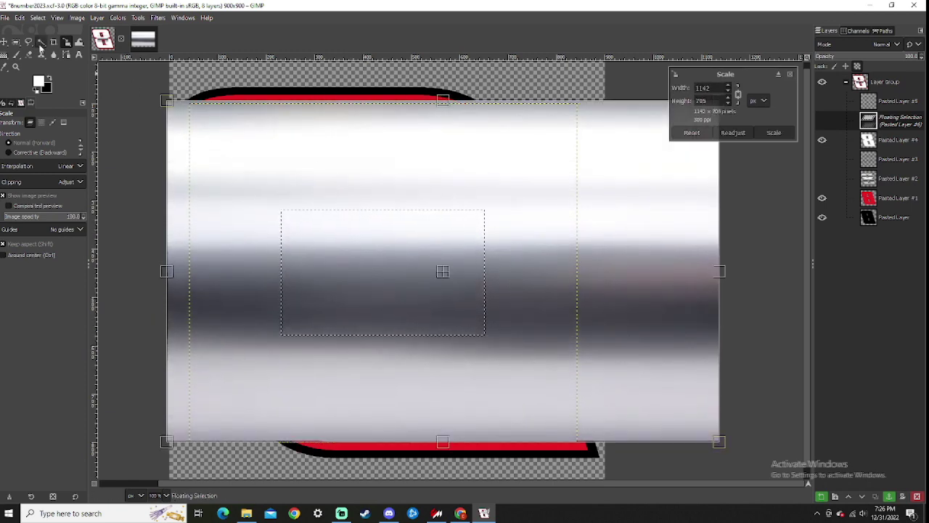
key(Return)
key(m)
drag(441, 265, 426, 267)
key(shift+s)
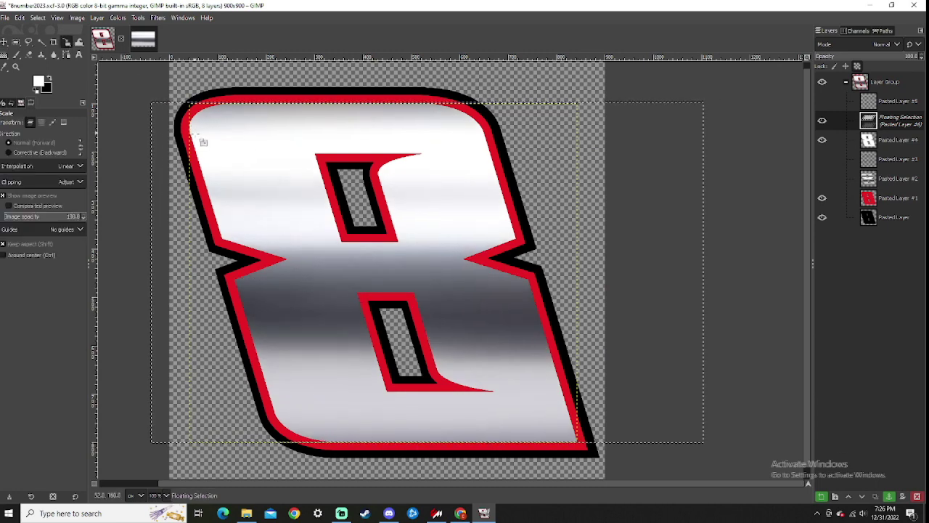
key(ctrl+h)
scroll(472, 298, down, 1)
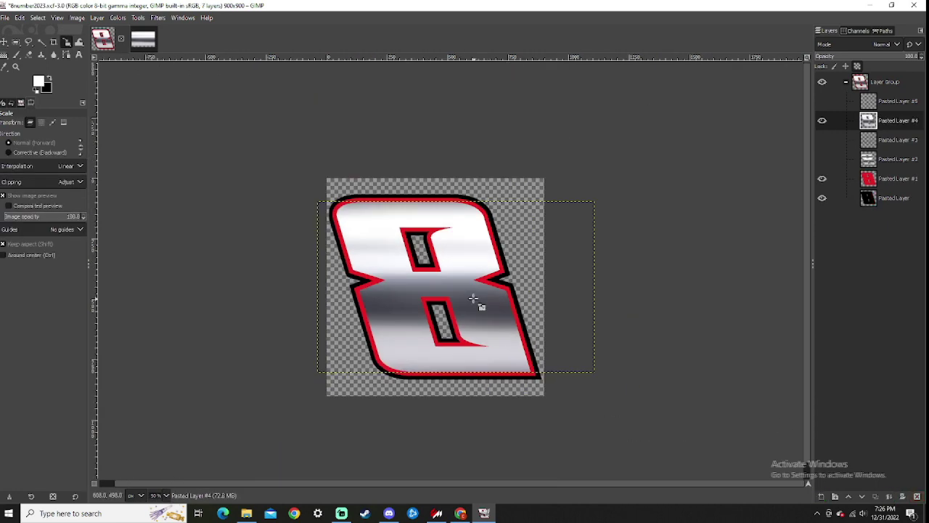
Step: Paste another texture copy and enlarge it over the 8's upper part
key(ctrl+v)
scroll(501, 338, up, 1)
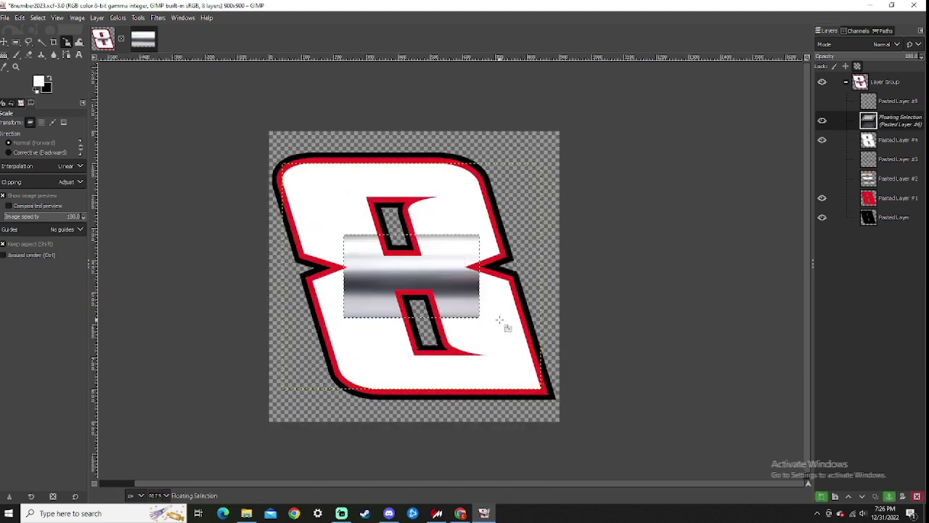
mouse_move(341, 239)
mouse_down()
mouse_move(467, 211)
mouse_move(535, 225)
mouse_up()
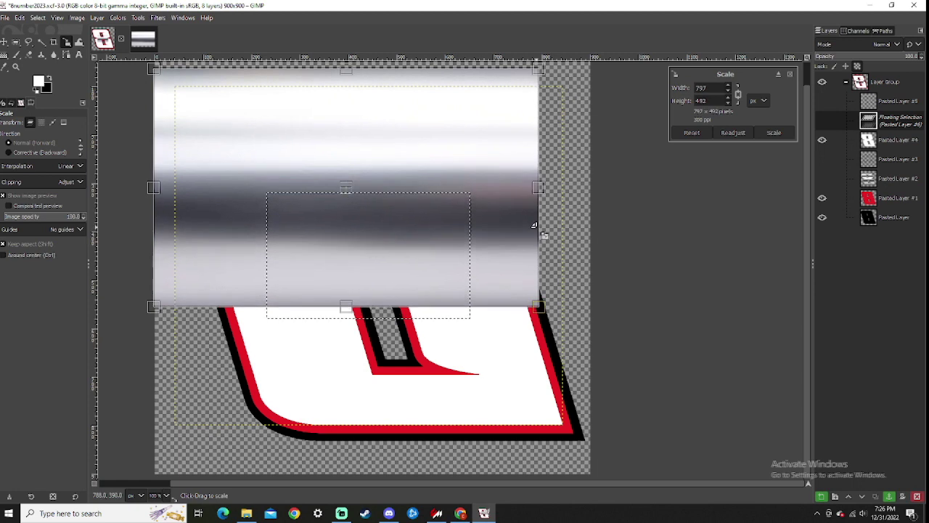
key(Return)
key(m)
Step: Flip the floating chrome texture vertically
click(66, 42)
click(109, 98)
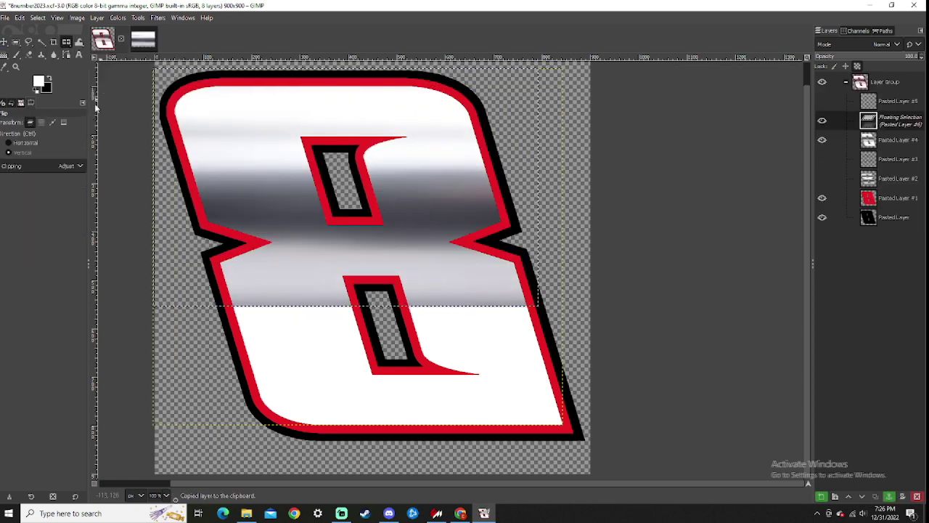
click(9, 152)
click(240, 142)
Step: Move the flipped chrome over the 8's lower half, nudge it into place, and anchor it
key(m)
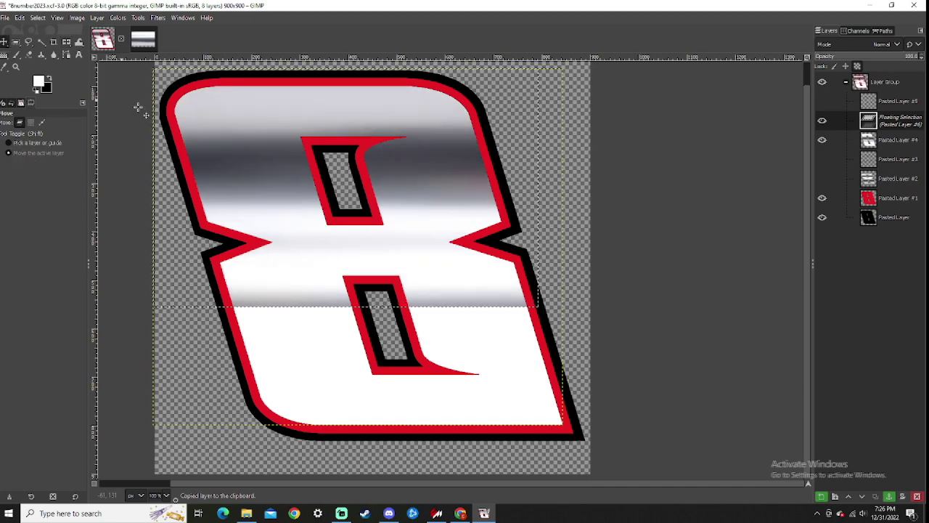
drag(239, 145, 307, 333)
scroll(307, 389, up, 3)
scroll(463, 303, up, 2)
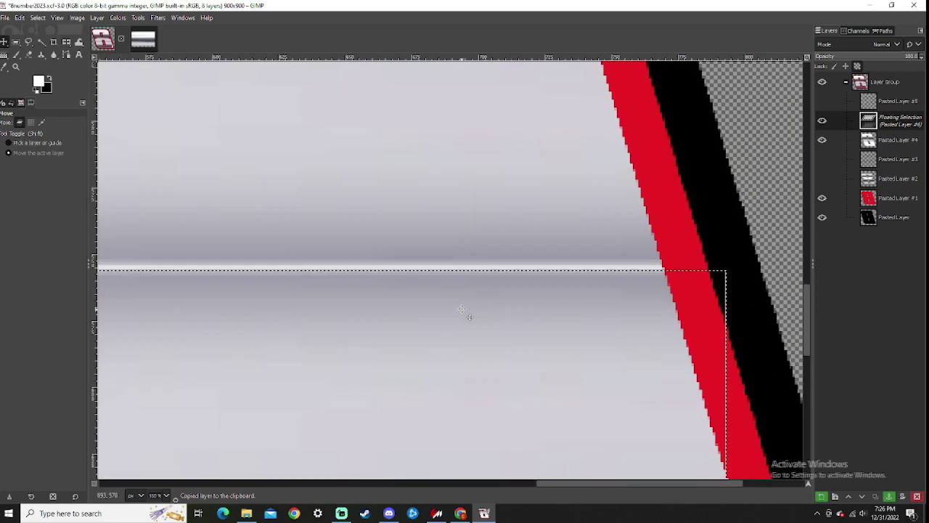
scroll(463, 304, down, 2)
scroll(463, 303, down, 2)
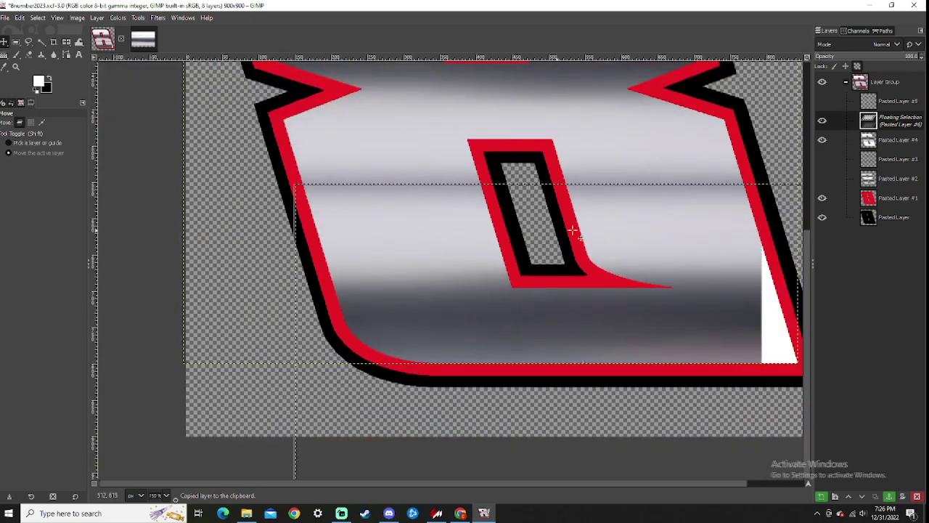
key(shift+Left)
click(902, 496)
scroll(470, 218, down, 2)
scroll(471, 218, down, 2)
scroll(470, 194, up, 2)
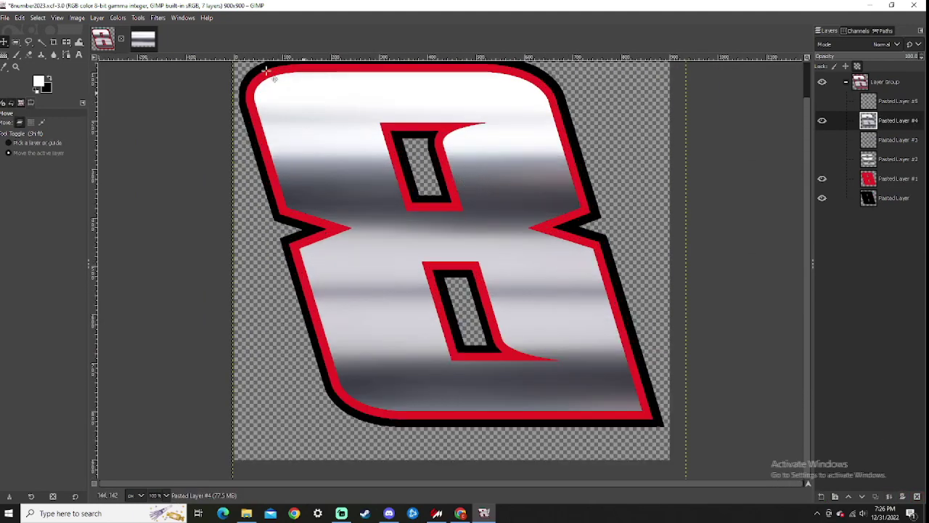
key(shift+Up)
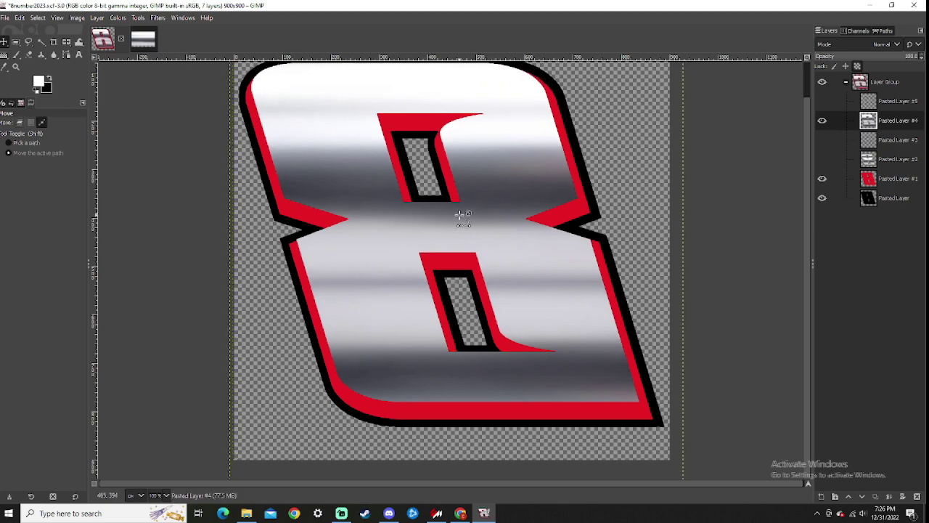
middle_click(443, 213)
scroll(417, 215, down, 2)
scroll(356, 217, up, 2)
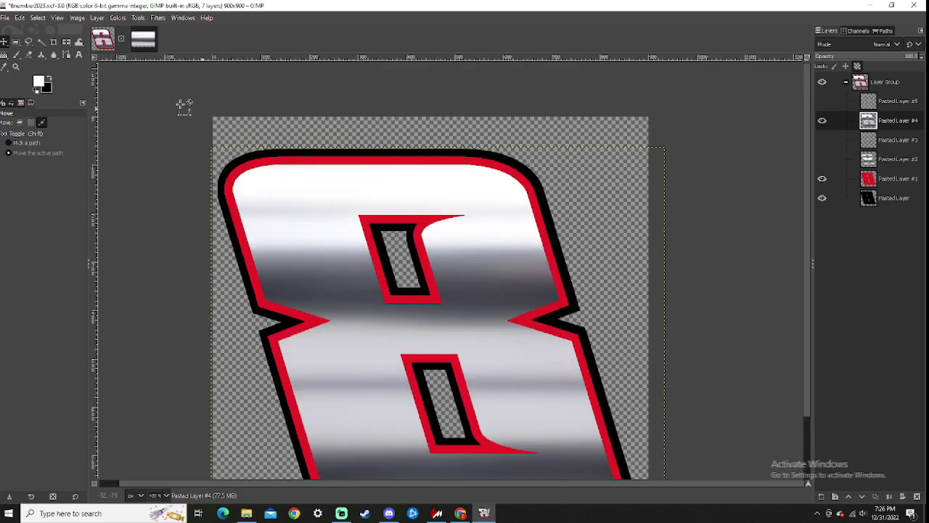
click(15, 53)
scroll(334, 145, up, 1)
Step: Draw a short FG-to-Transparent gradient down from the 8's top edge in a new foreground colour
drag(387, 187, 388, 214)
click(39, 81)
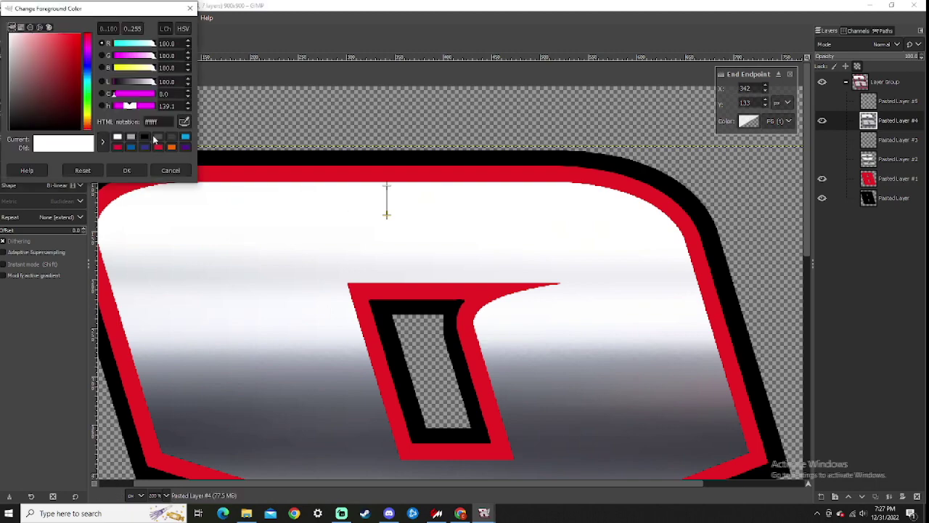
click(155, 143)
click(126, 169)
scroll(387, 197, up, 3)
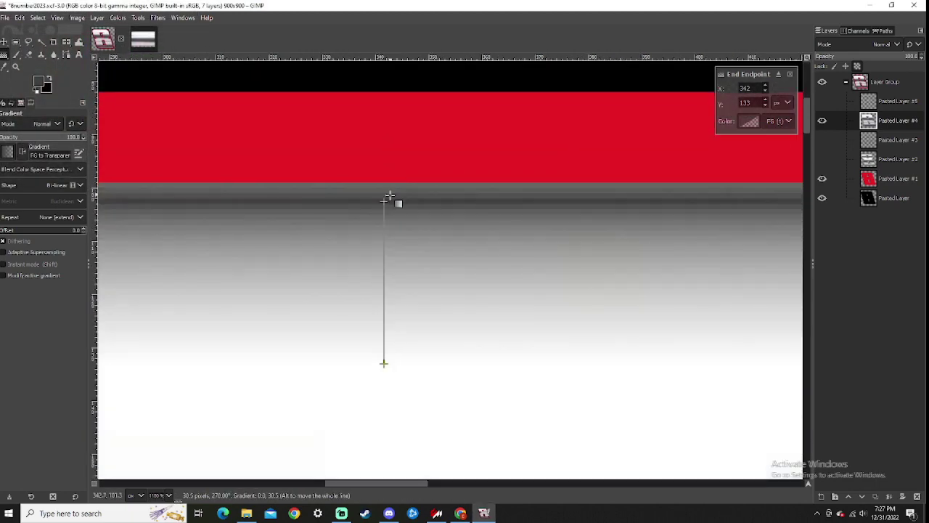
mouse_move(387, 199)
mouse_down()
mouse_move(387, 181)
mouse_move(392, 213)
mouse_up()
scroll(387, 192, down, 5)
scroll(386, 196, up, 3)
scroll(392, 213, down, 3)
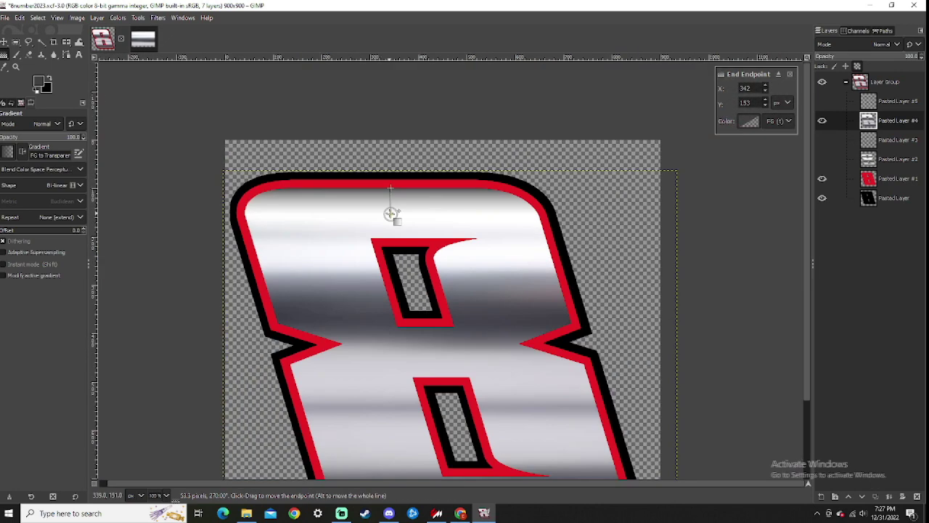
scroll(392, 213, up, 2)
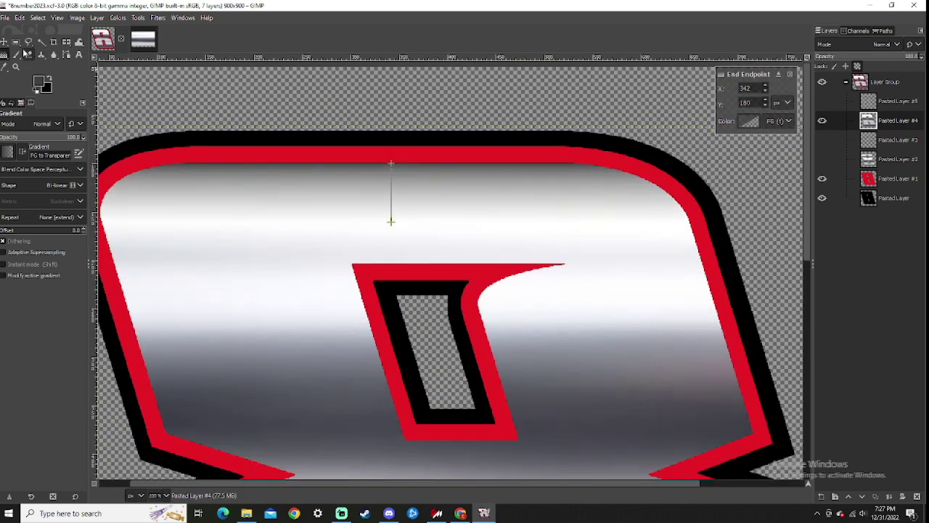
click(16, 52)
scroll(330, 207, down, 4)
scroll(318, 195, up, 4)
scroll(294, 168, down, 4)
scroll(305, 167, down, 1)
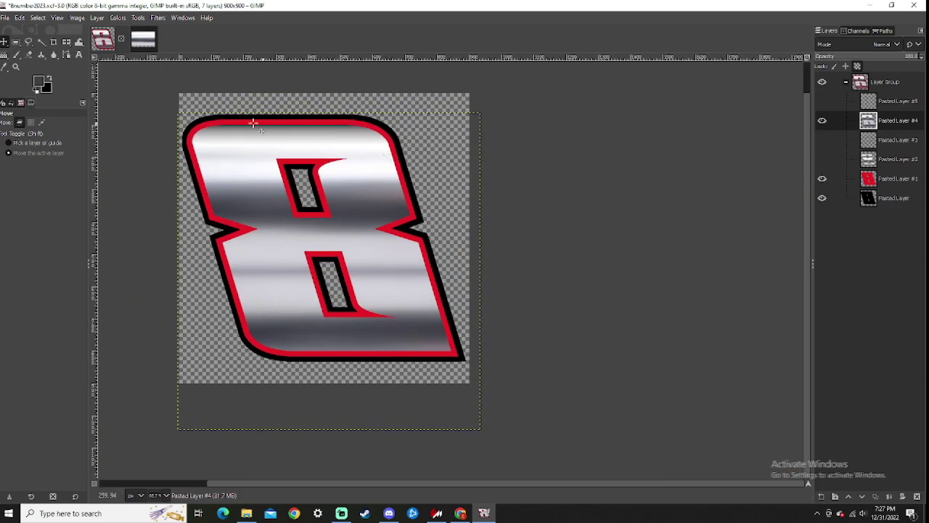
scroll(239, 124, up, 3)
scroll(363, 167, down, 1)
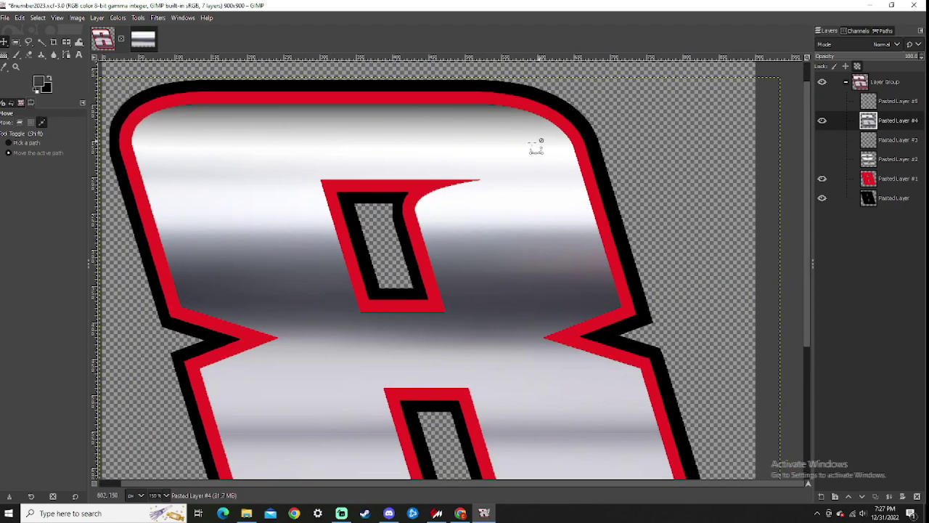
scroll(435, 153, down, 2)
scroll(407, 181, down, 1)
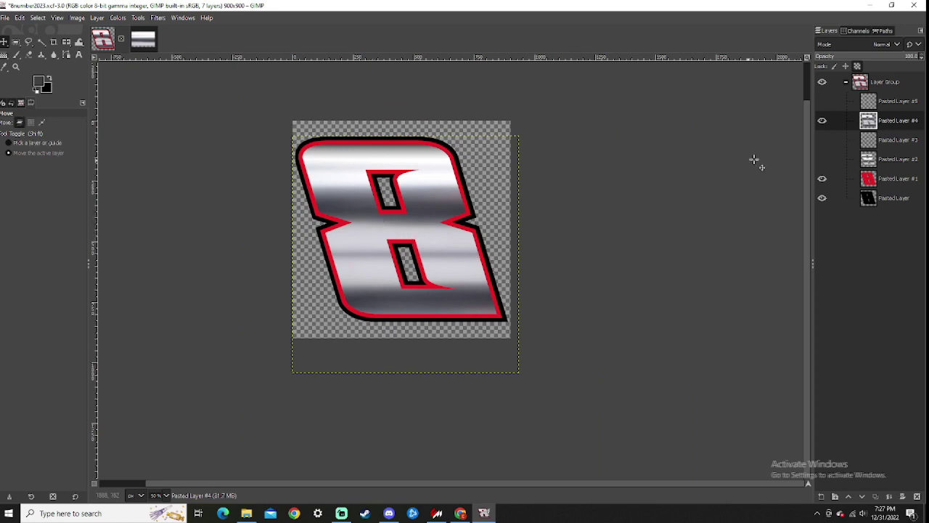
Step: Compare layer visibility, ending with Pasted Layers #4, #3 and #5 all shown
click(822, 122)
click(821, 121)
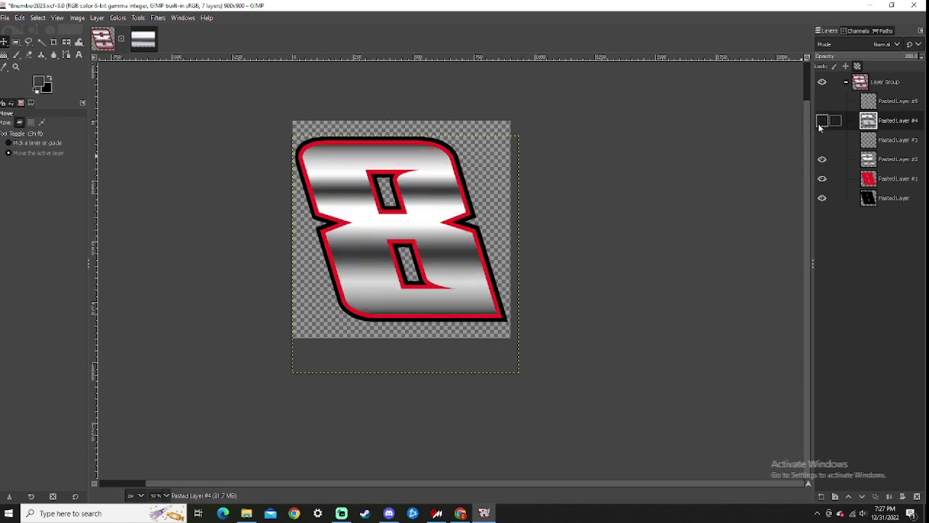
click(821, 121)
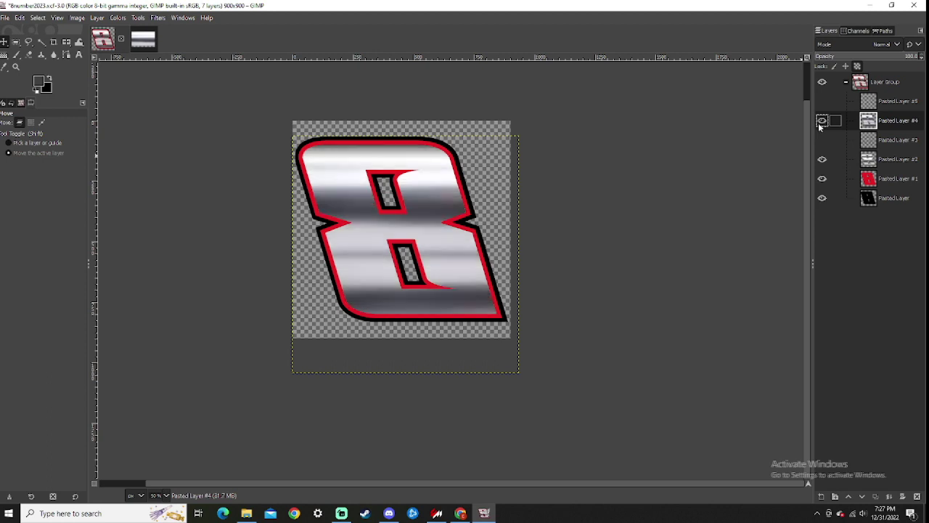
click(822, 102)
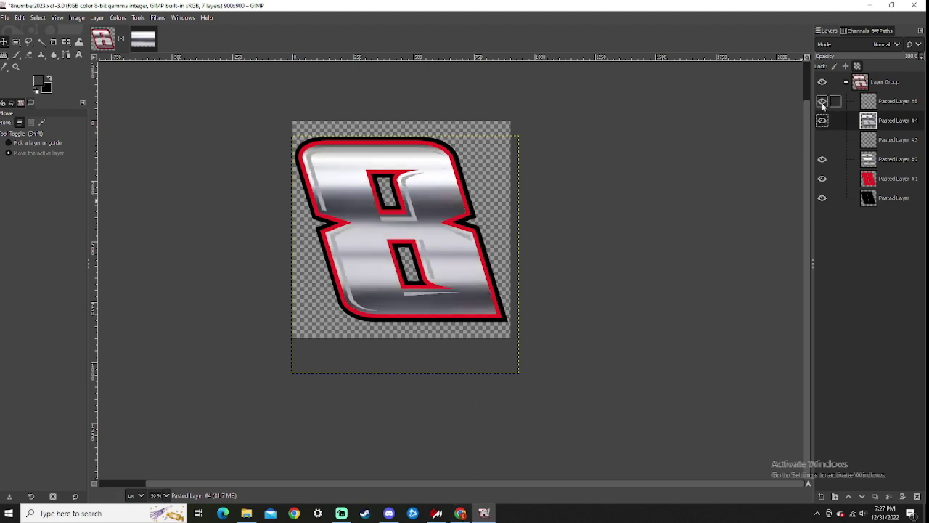
click(822, 139)
click(822, 120)
scroll(357, 160, up, 3)
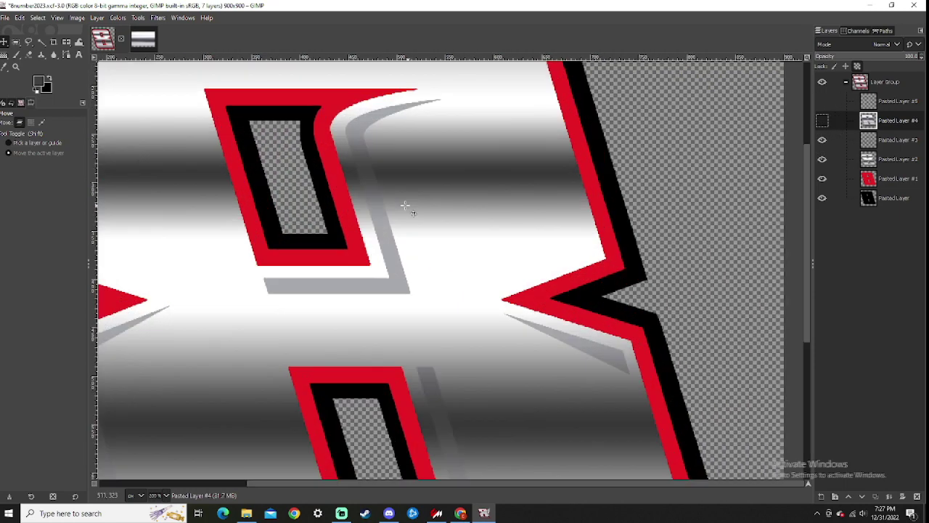
scroll(358, 160, down, 2)
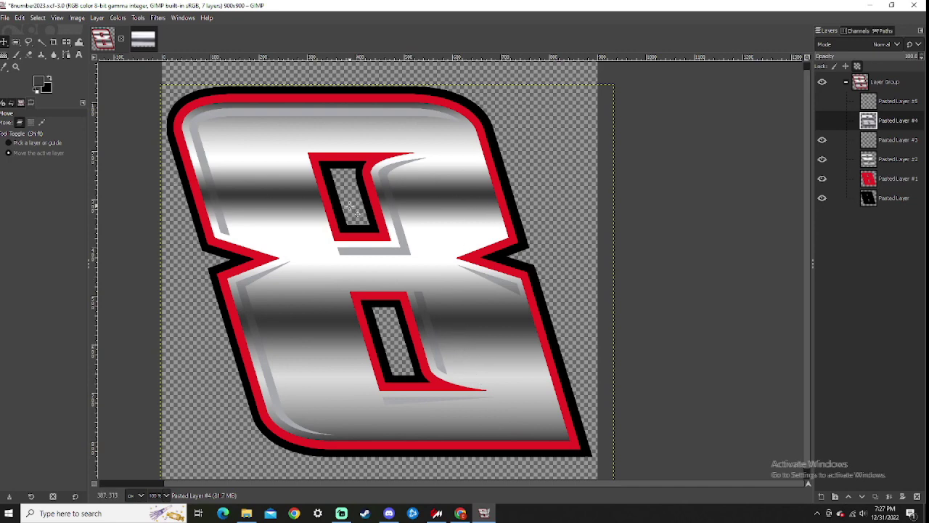
click(820, 102)
click(821, 122)
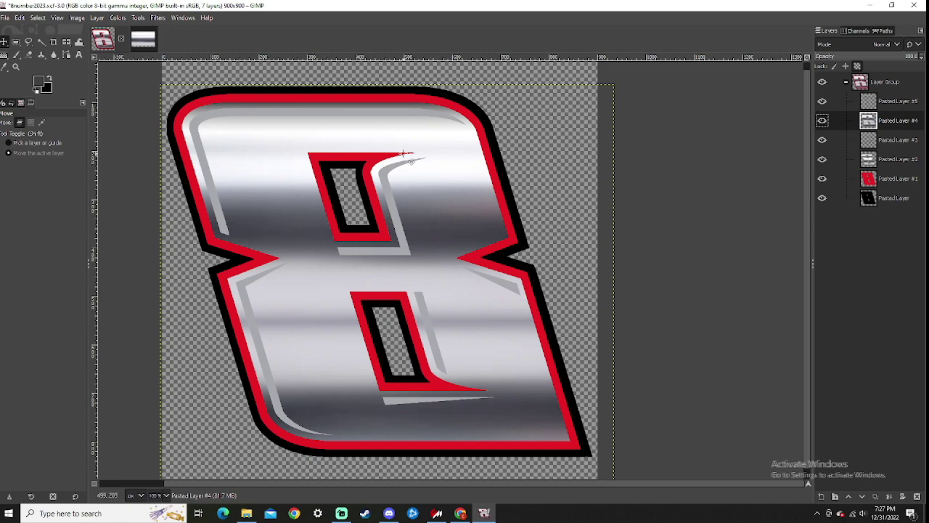
scroll(428, 171, up, 4)
scroll(421, 167, up, 4)
scroll(421, 167, up, 3)
scroll(450, 181, up, 3)
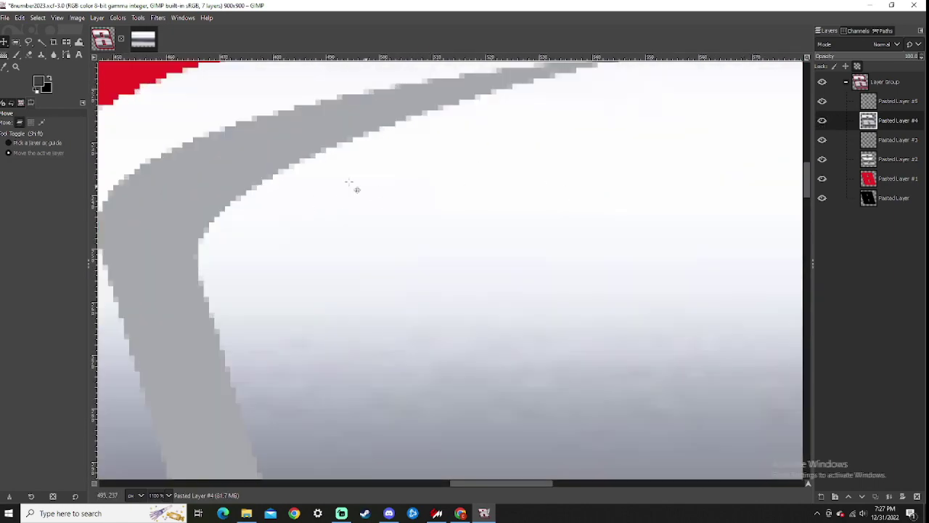
scroll(260, 219, down, 8)
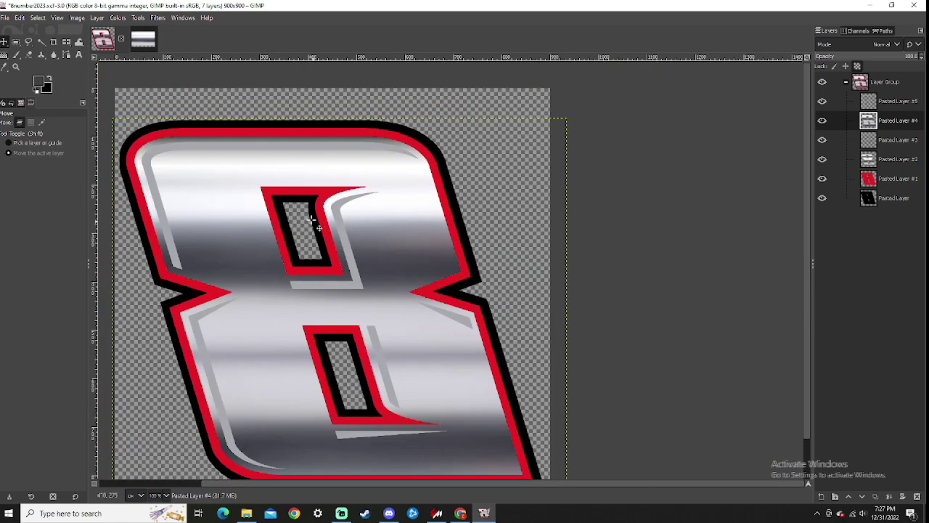
scroll(347, 190, up, 2)
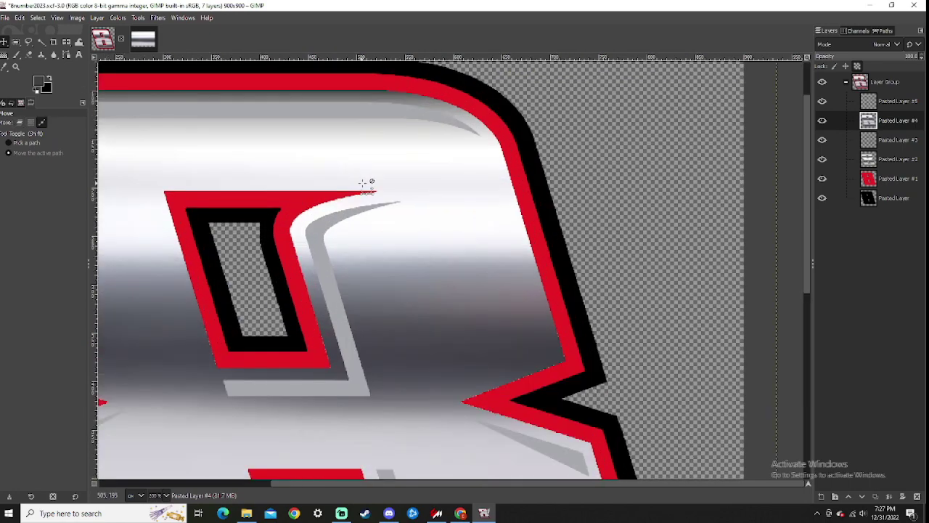
scroll(348, 218, up, 2)
scroll(349, 254, up, 2)
scroll(346, 267, up, 3)
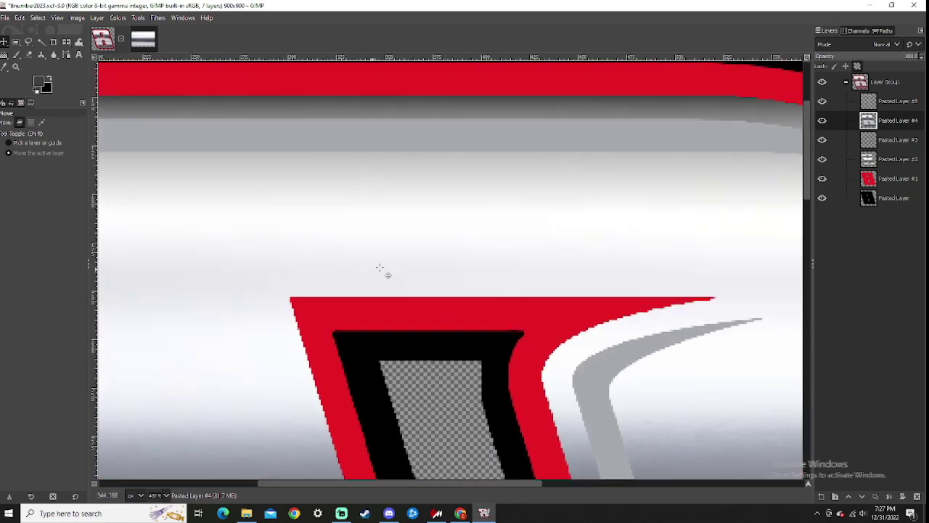
scroll(479, 247, down, 3)
scroll(348, 196, down, 3)
scroll(539, 246, down, 3)
scroll(539, 246, right, 3)
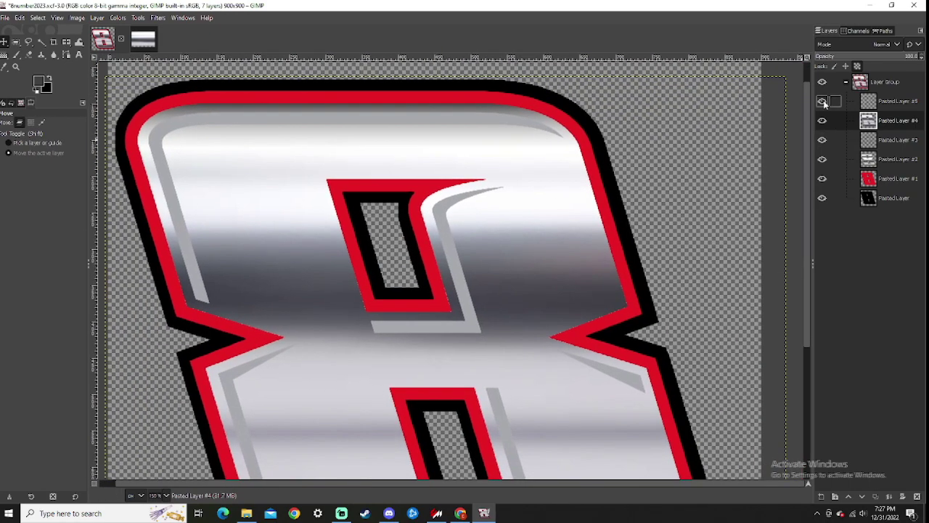
click(823, 102)
click(823, 103)
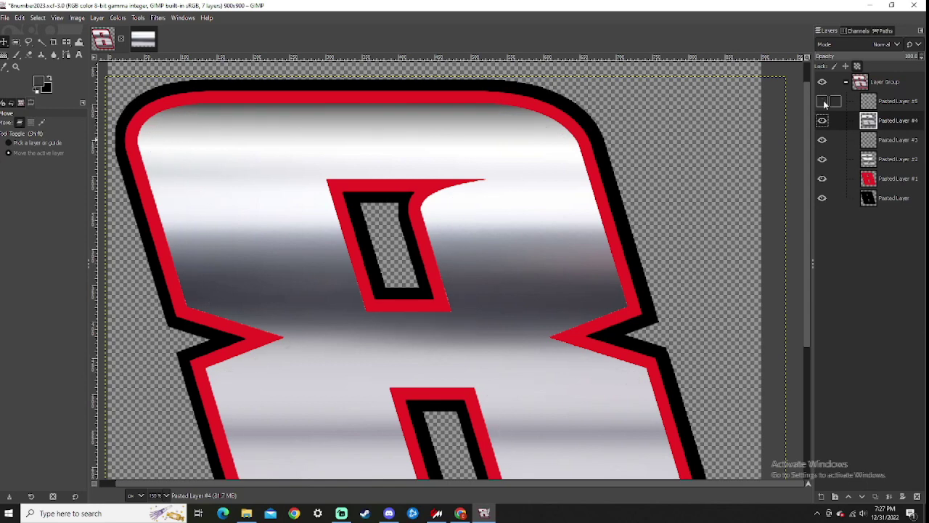
click(823, 104)
scroll(576, 150, down, 3)
scroll(577, 151, down, 2)
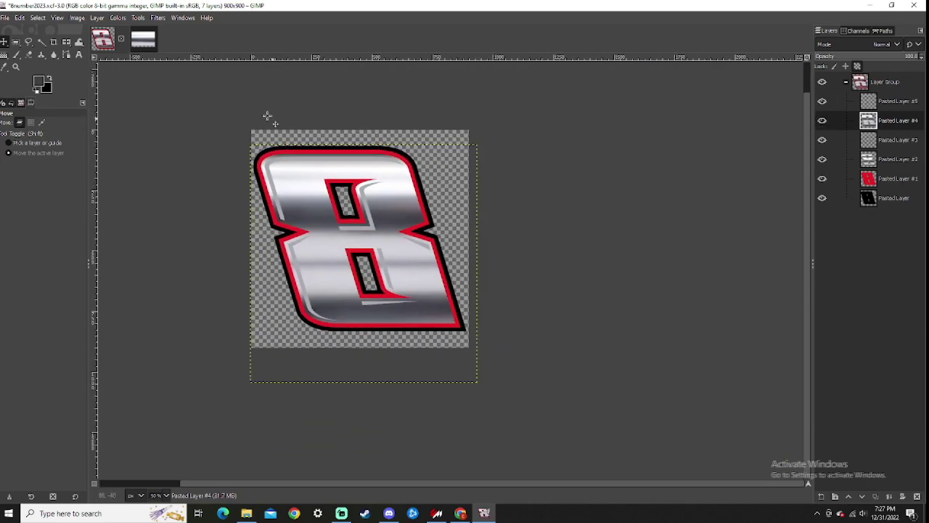
Step: Change the chrome layers' visibility for a brighter, high-contrast 8, then pan to review it
click(132, 40)
click(103, 38)
scroll(413, 283, up, 2)
click(822, 120)
click(822, 101)
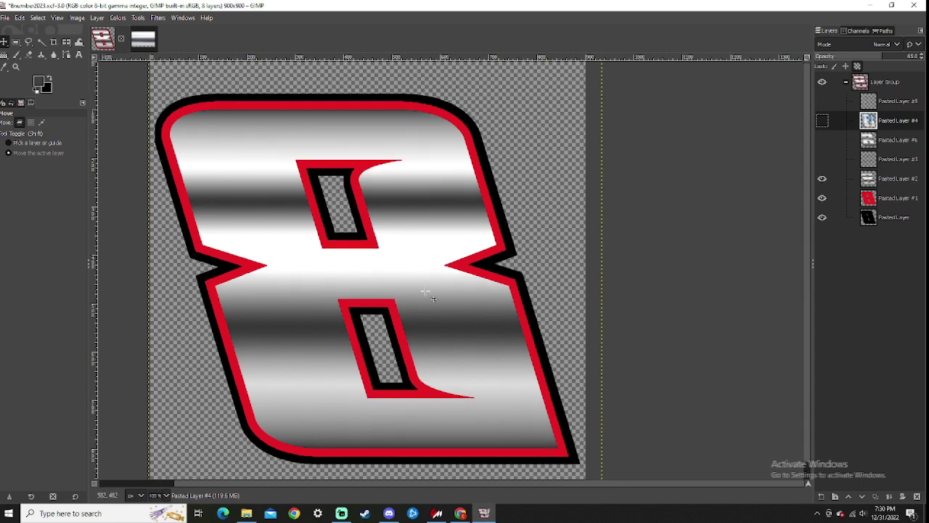
drag(378, 274, 444, 254)
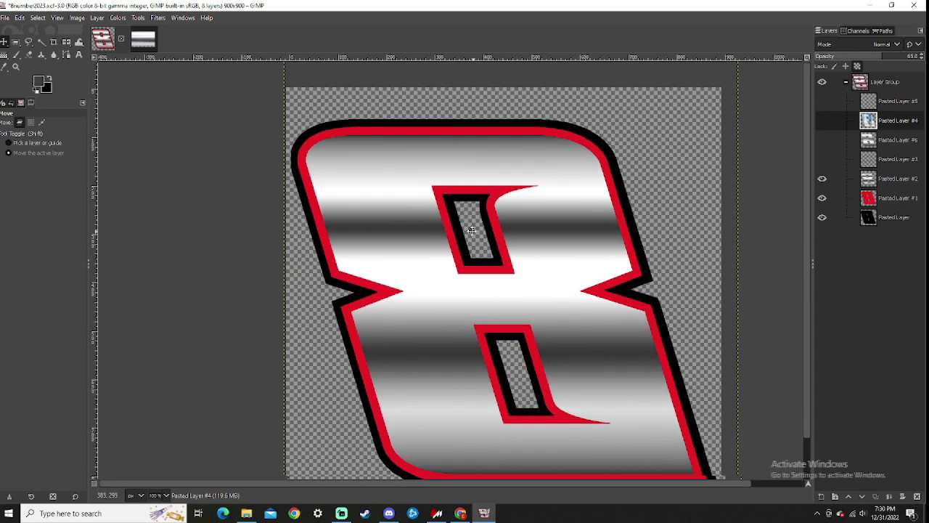
drag(508, 245, 439, 218)
scroll(417, 295, down, 1)
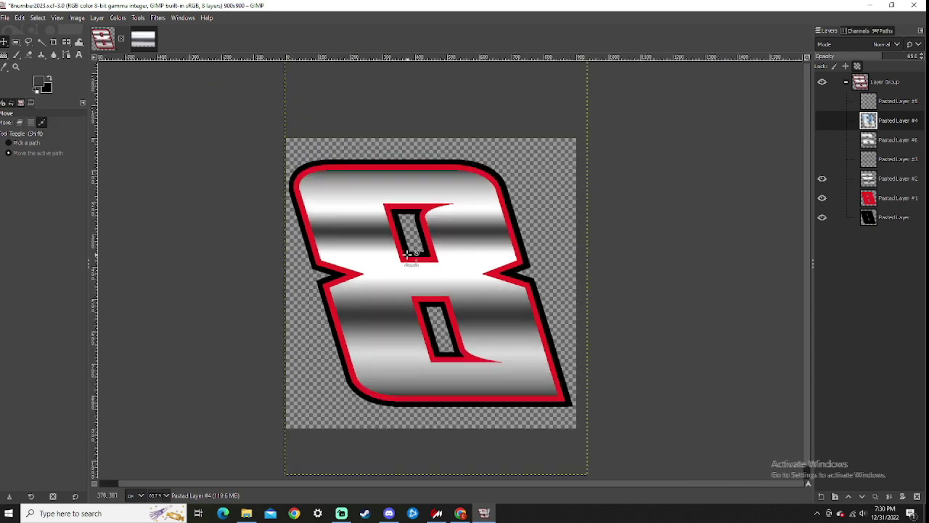
drag(573, 255, 519, 238)
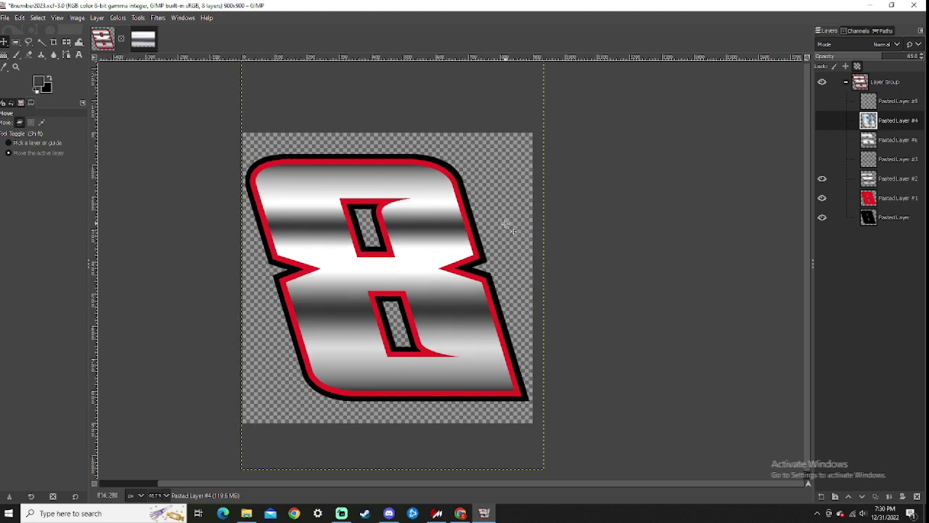